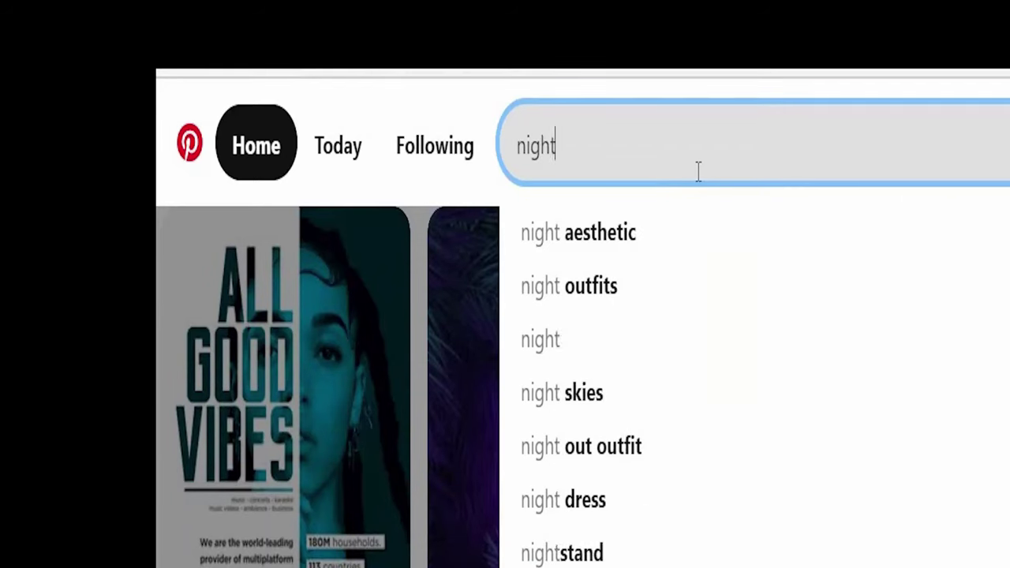
Step: Search Pinterest for 'night forest' and browse the reference results
{"action": "type", "text": "forest"}
{"action": "key", "text": "Return"}
{"action": "scroll", "coordinate": [457, 184], "scroll_direction": "down", "scroll_amount": 5}
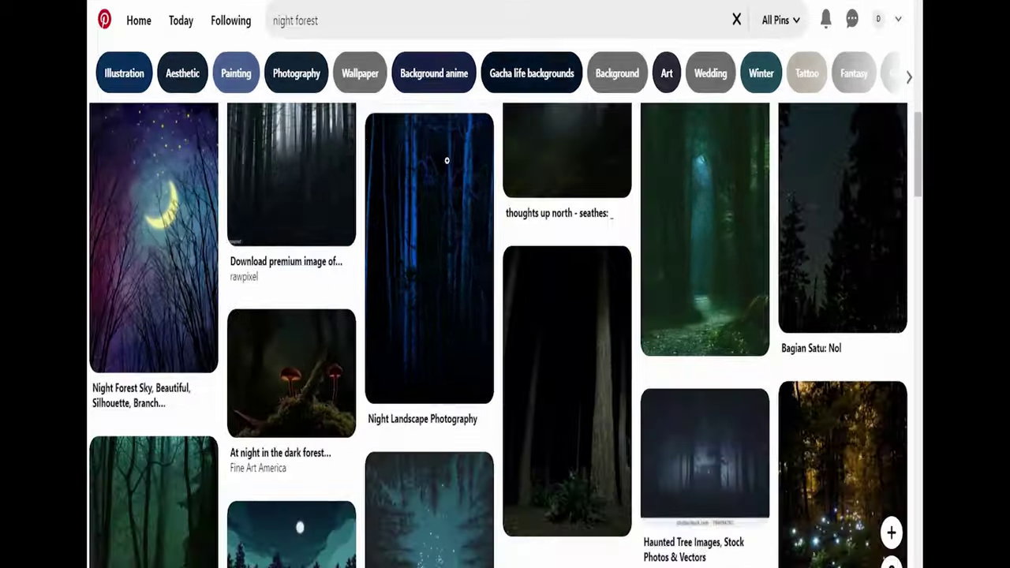
{"action": "scroll", "coordinate": [446, 160], "scroll_direction": "down", "scroll_amount": 10}
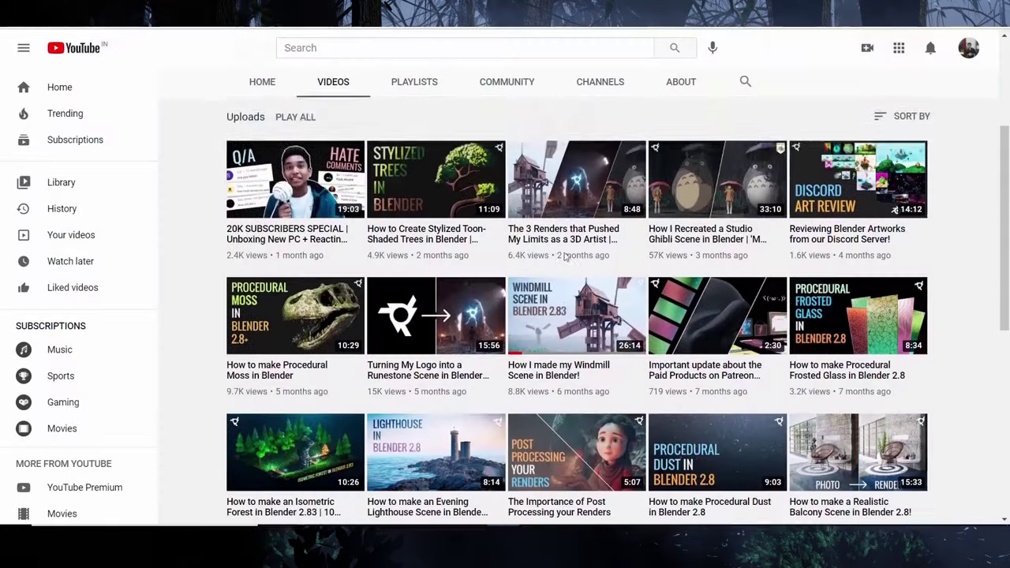
{"action": "scroll", "coordinate": [565, 256], "scroll_direction": "down", "scroll_amount": 5}
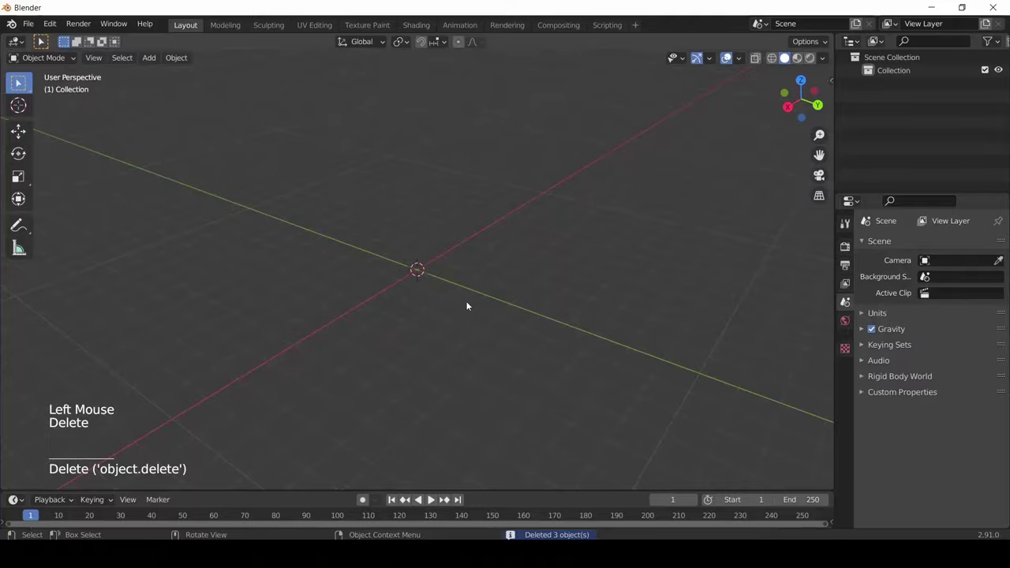
{"action": "key", "text": "shift+a"}
Step: Add a plane, scale it to ground size, subdivide it, and add a Subdivision Surface modifier
{"action": "mouse_move", "coordinate": [442, 276]}
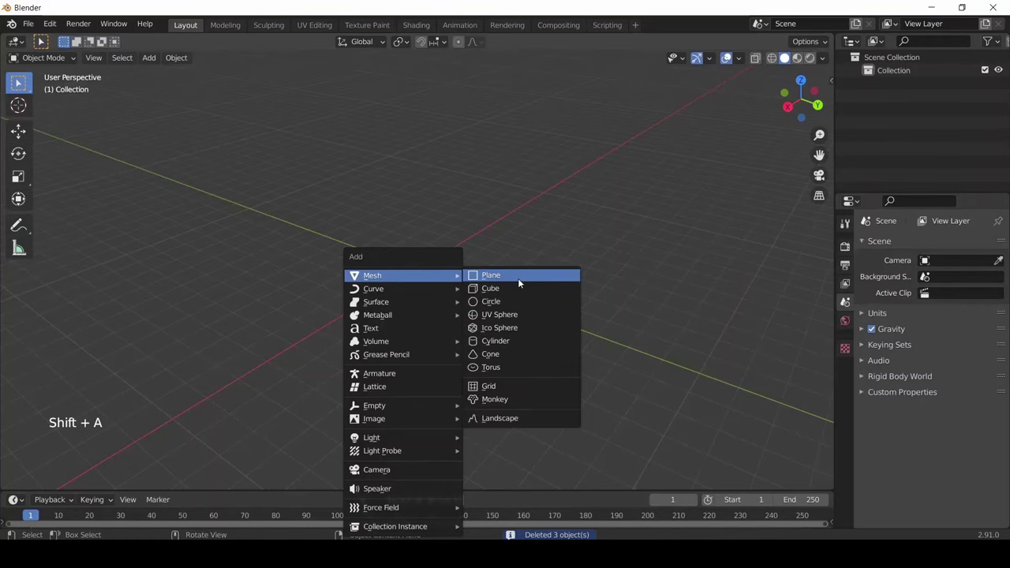
{"action": "left_click", "coordinate": [519, 276]}
{"action": "scroll", "coordinate": [451, 314], "scroll_direction": "up", "scroll_amount": 1}
{"action": "key", "text": "s"}
{"action": "left_click", "coordinate": [670, 350]}
{"action": "key", "text": "Tab"}
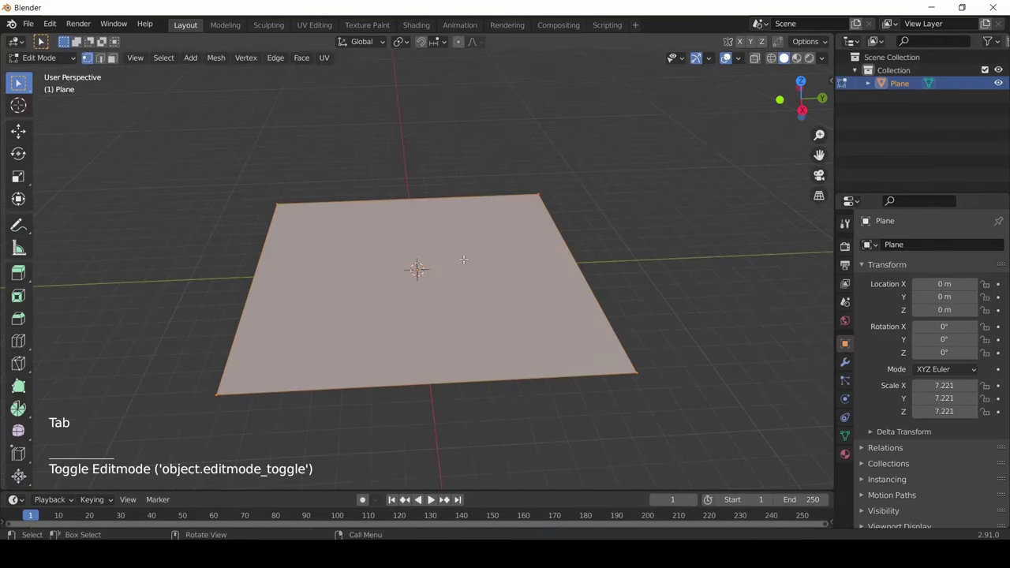
{"action": "right_click", "coordinate": [464, 259]}
{"action": "left_click", "coordinate": [463, 250]}
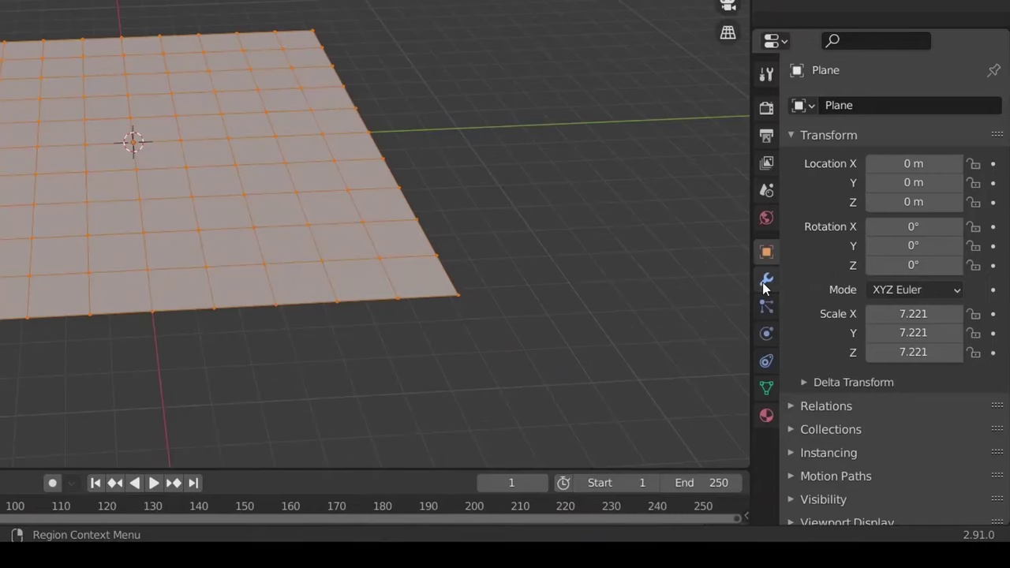
{"action": "left_click", "coordinate": [845, 361]}
{"action": "left_click", "coordinate": [890, 248]}
{"action": "left_click", "coordinate": [621, 433]}
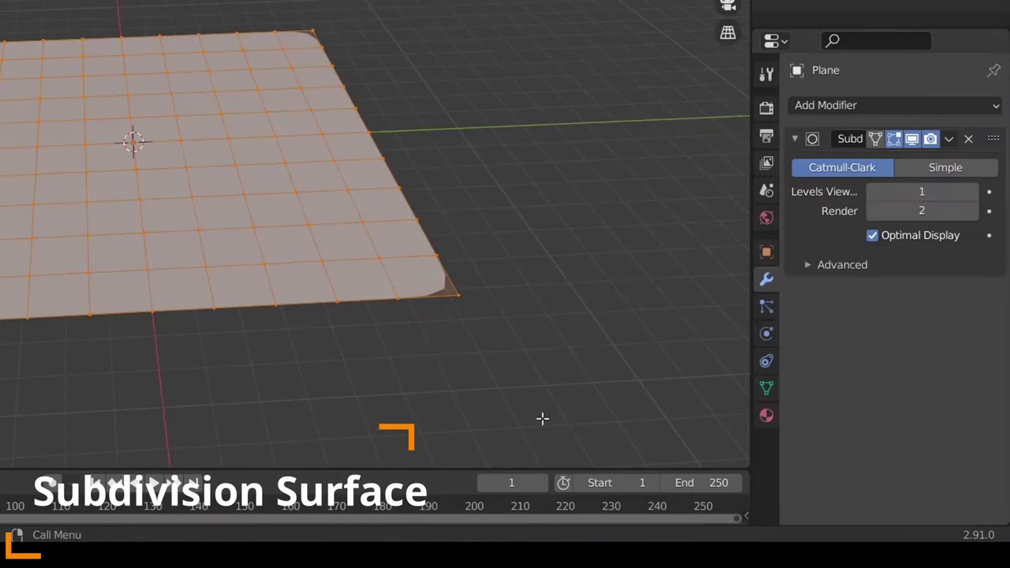
Step: Sculpt gentle bumps and wrinkles into the plane, then return to Object Mode
{"action": "left_click", "coordinate": [150, 117]}
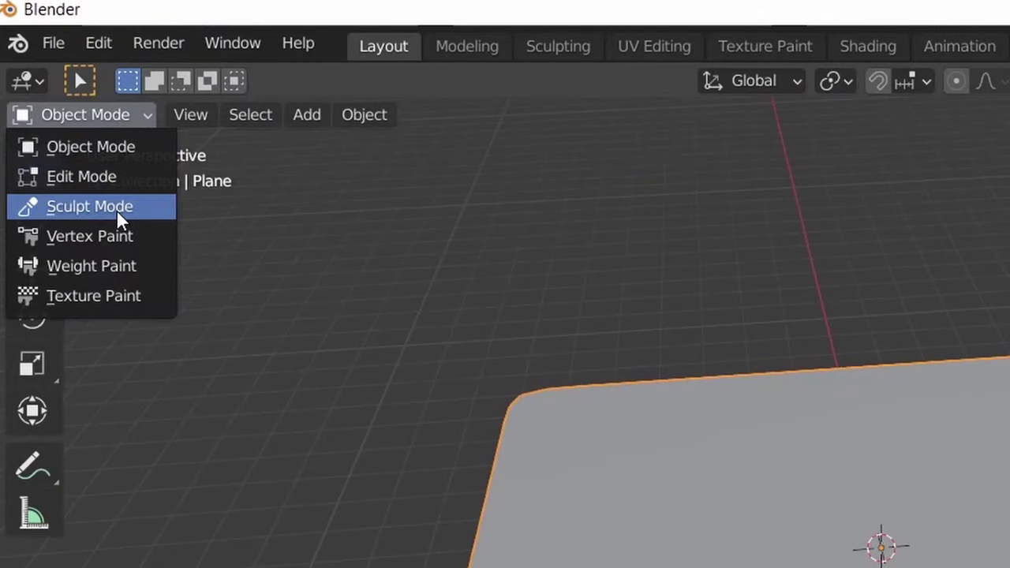
{"action": "left_click", "coordinate": [90, 206]}
{"action": "key", "text": "f"}
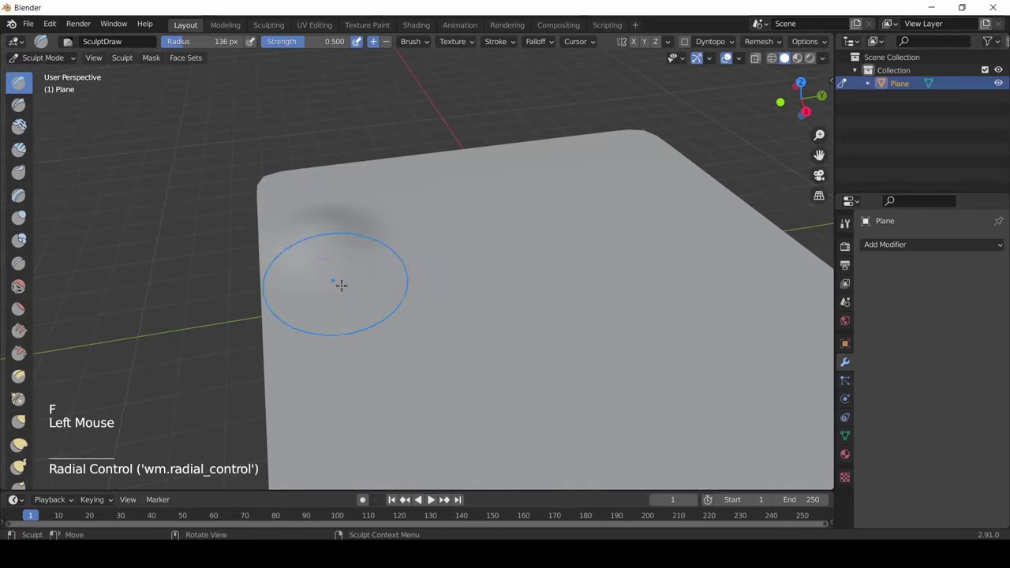
{"action": "scroll", "coordinate": [341, 286], "scroll_direction": "down", "scroll_amount": 3}
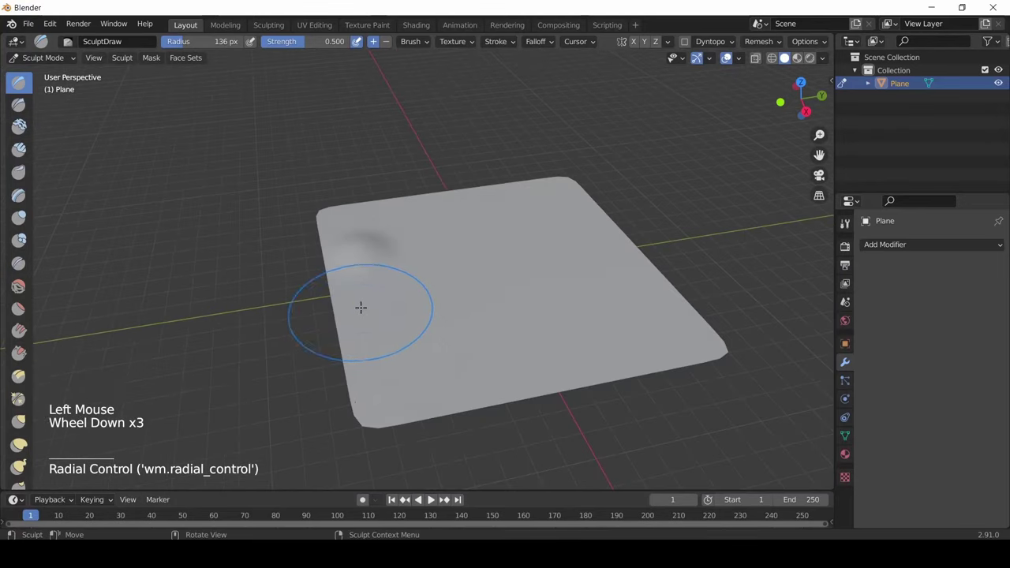
{"action": "middle_click_drag", "start_coordinate": [361, 305], "coordinate": [442, 244]}
{"action": "left_click_drag", "start_coordinate": [442, 244], "coordinate": [526, 205]}
{"action": "mouse_move", "coordinate": [517, 271]}
{"action": "left_mouse_down"}
{"action": "mouse_move", "coordinate": [493, 340]}
{"action": "mouse_move", "coordinate": [503, 330]}
{"action": "mouse_move", "coordinate": [449, 378]}
{"action": "mouse_move", "coordinate": [422, 297]}
{"action": "left_mouse_up"}
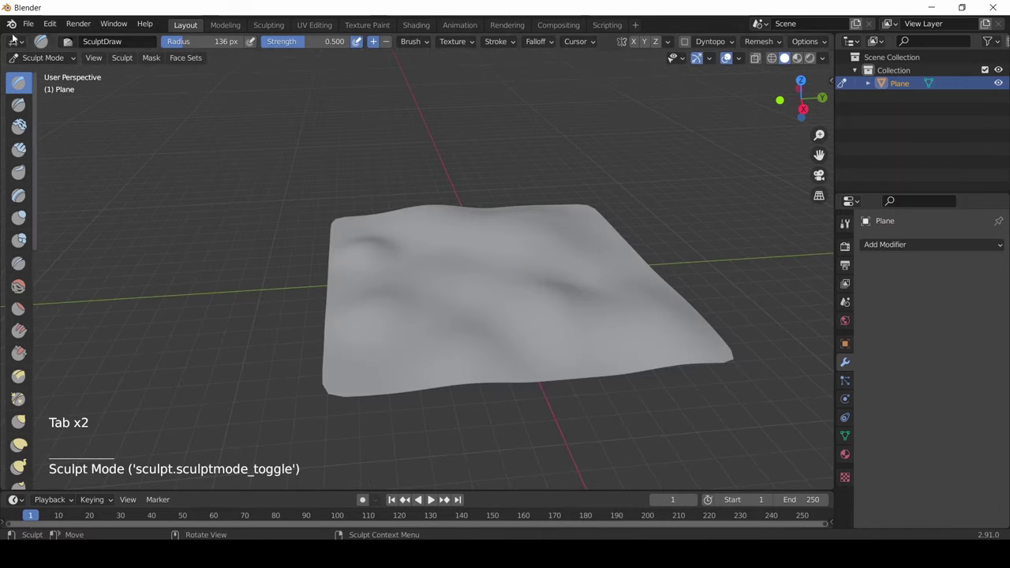
{"action": "left_click", "coordinate": [43, 58]}
{"action": "left_click", "coordinate": [41, 69]}
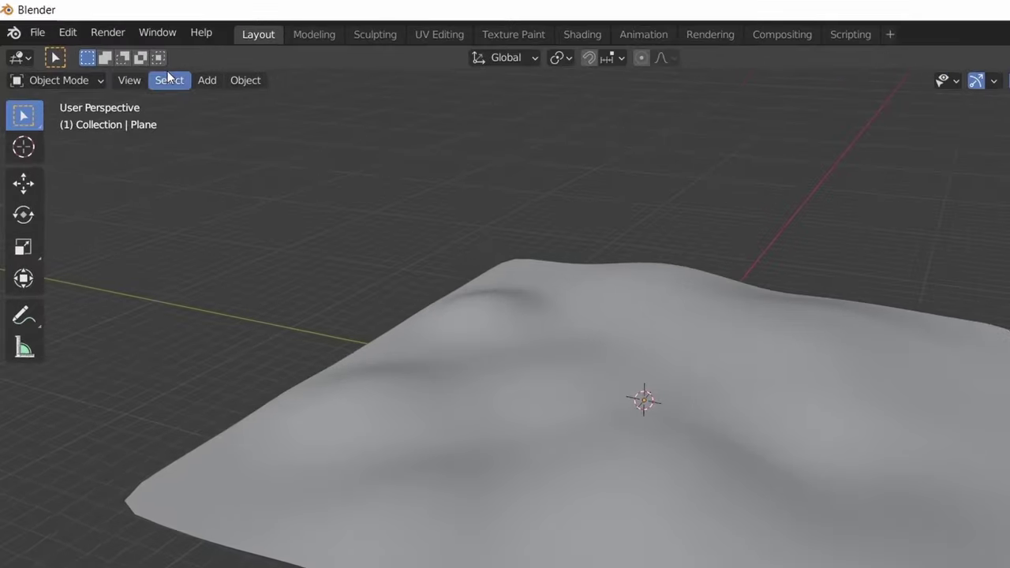
Step: Open Edit > Preferences and search the add-ons list for 'tree'
{"action": "left_click", "coordinate": [68, 33]}
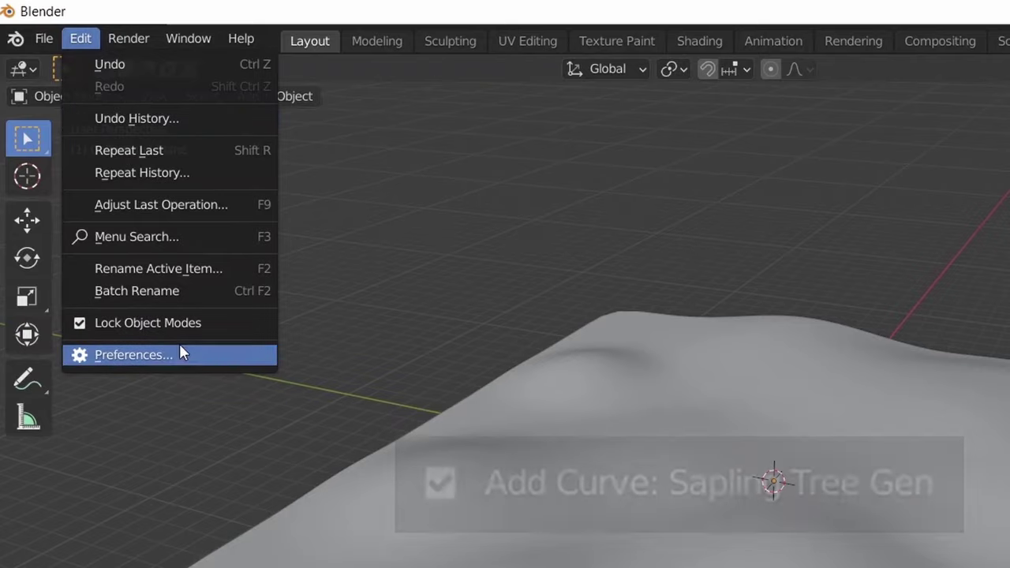
{"action": "left_click", "coordinate": [150, 293]}
{"action": "left_click", "coordinate": [592, 139]}
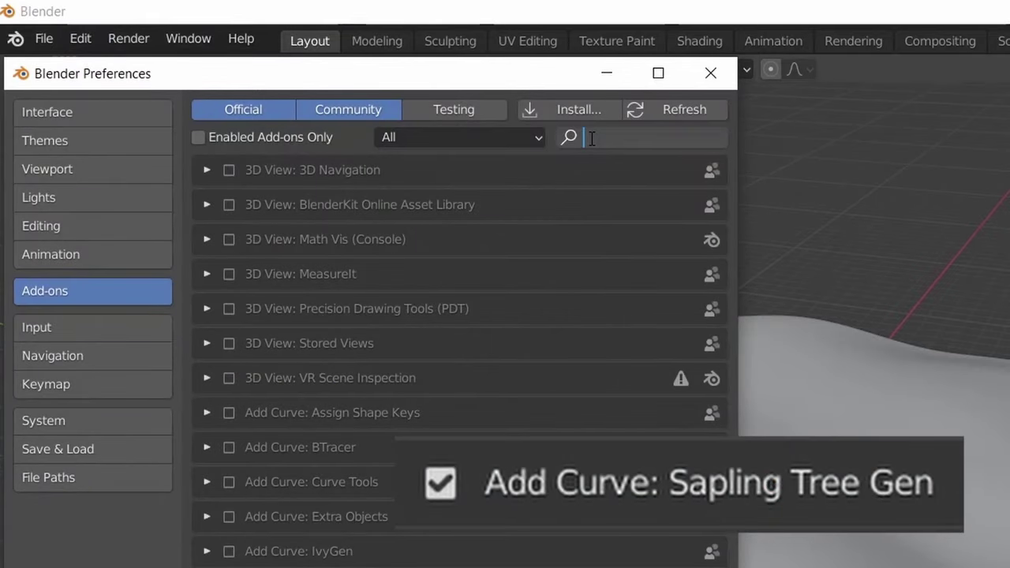
{"action": "type", "text": "tree"}
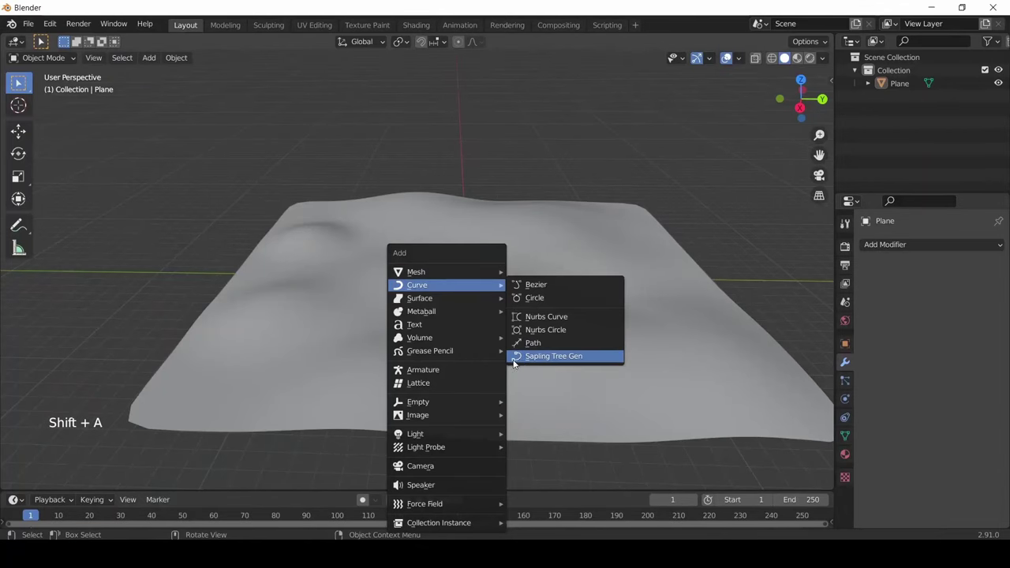
Step: Add a Sapling tree, apply a tree preset, and bring up its leaf settings
{"action": "left_click", "coordinate": [514, 359]}
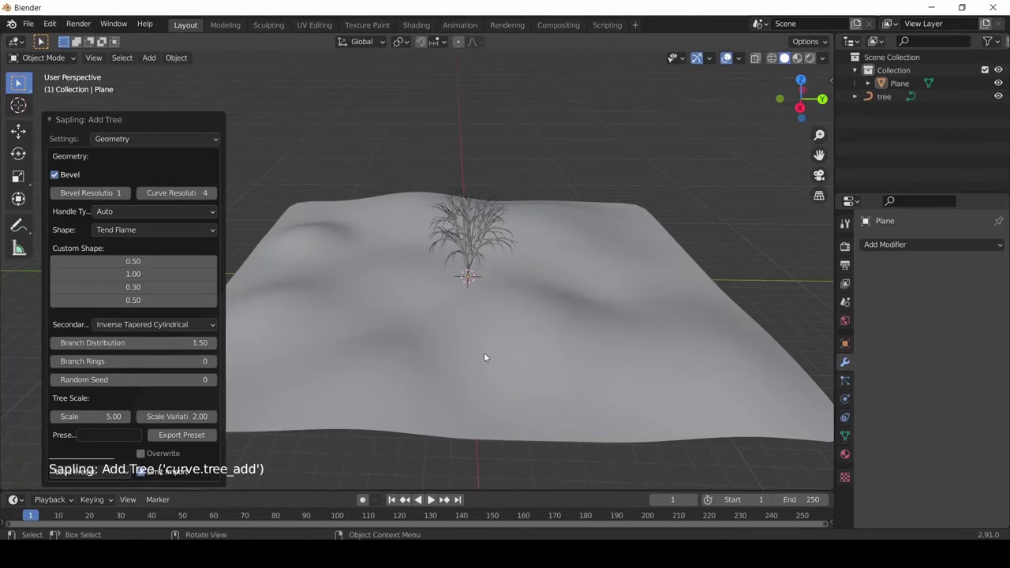
{"action": "scroll", "coordinate": [436, 310], "scroll_direction": "up", "scroll_amount": 2}
{"action": "scroll", "coordinate": [510, 277], "scroll_direction": "up", "scroll_amount": 1}
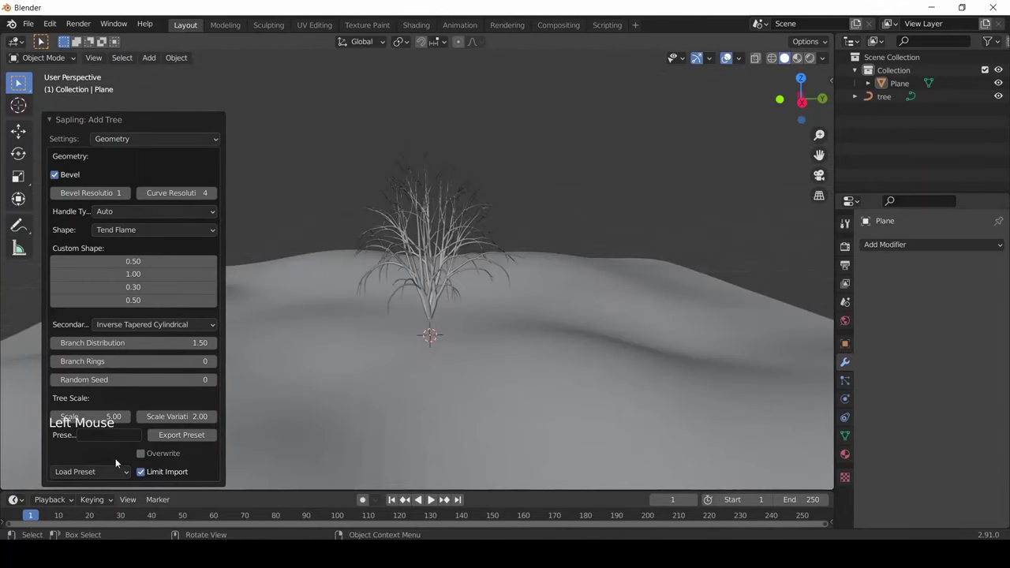
{"action": "left_click", "coordinate": [113, 469]}
{"action": "left_click", "coordinate": [102, 418]}
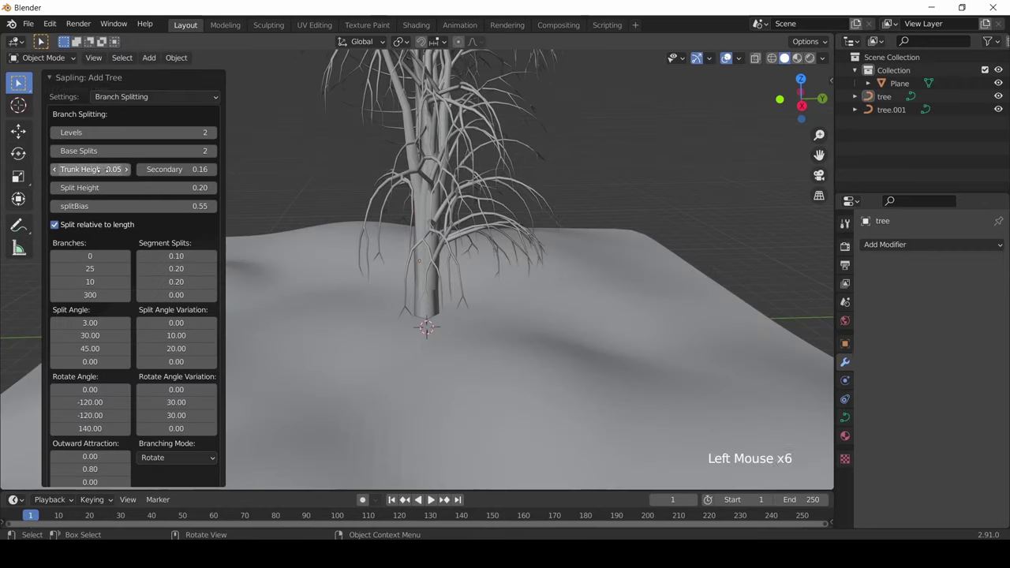
{"action": "left_click", "coordinate": [156, 96]}
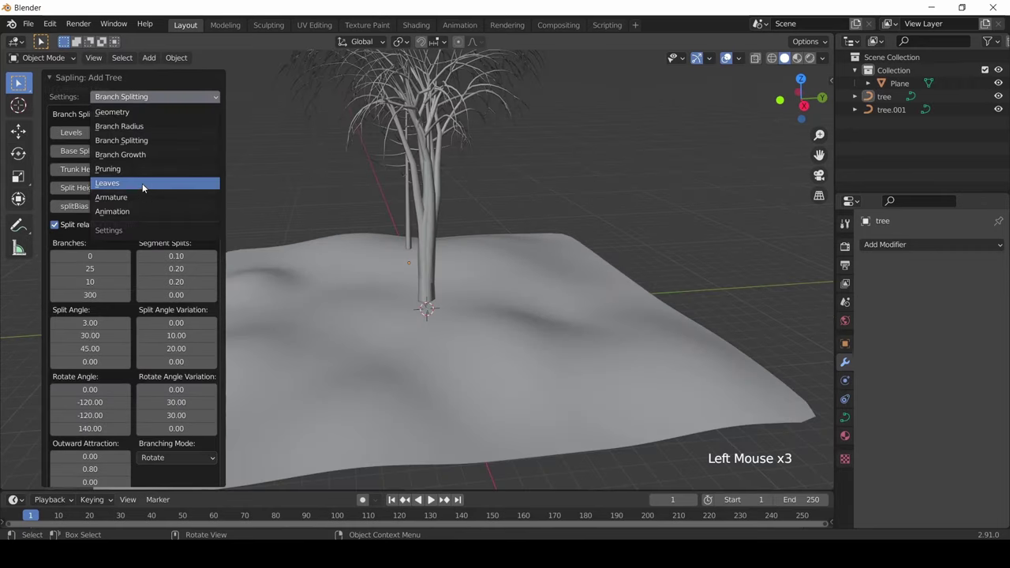
{"action": "left_click", "coordinate": [170, 182]}
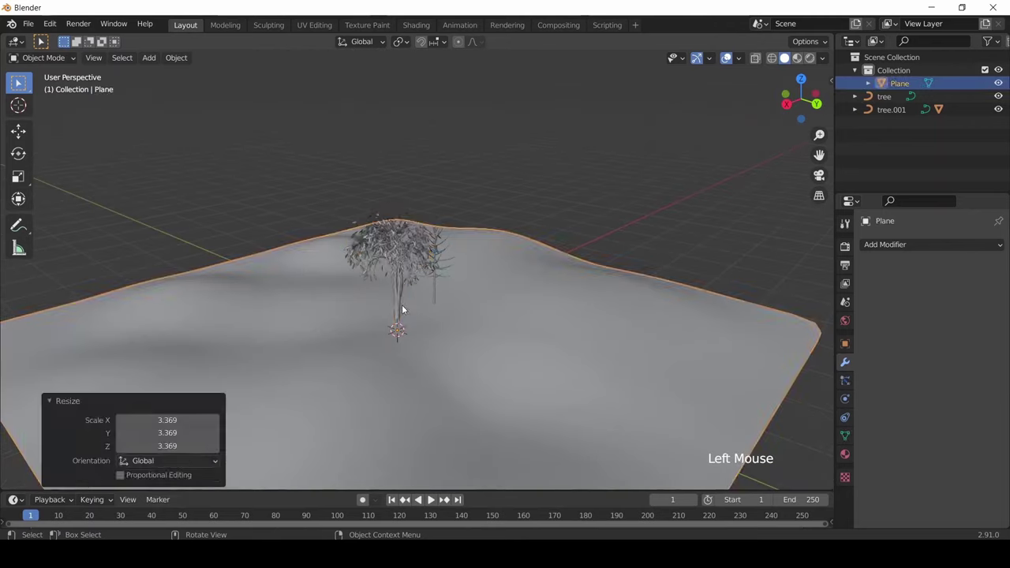
Step: Duplicate the tree and its leaves several times around the original in top view, and add a camera
{"action": "left_click", "coordinate": [402, 258]}
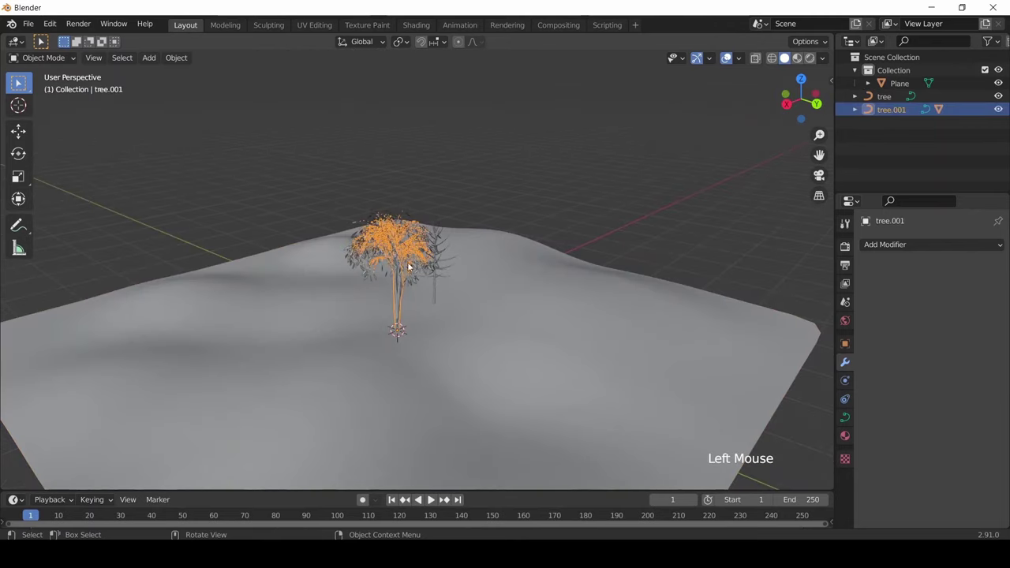
{"action": "left_click", "coordinate": [358, 261], "text": "shift"}
{"action": "middle_click_drag", "start_coordinate": [422, 292], "coordinate": [652, 242]}
{"action": "left_click", "coordinate": [801, 93]}
{"action": "key", "text": "shift+d"}
{"action": "left_click", "coordinate": [532, 278]}
{"action": "key", "text": "shift+d"}
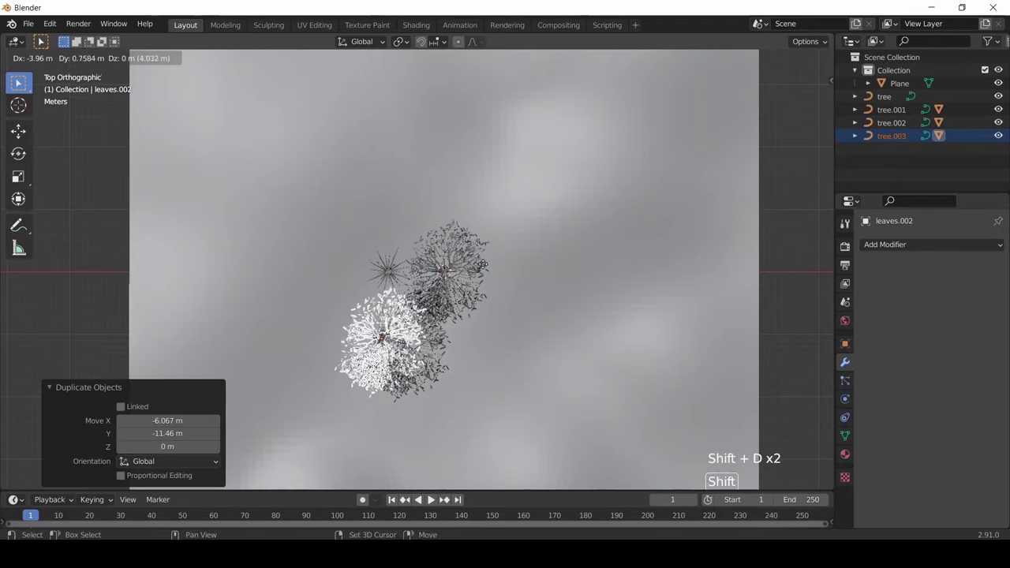
{"action": "left_click", "coordinate": [467, 247]}
{"action": "key", "text": "shift+d"}
{"action": "left_click", "coordinate": [478, 154]}
{"action": "key", "text": "shift+d"}
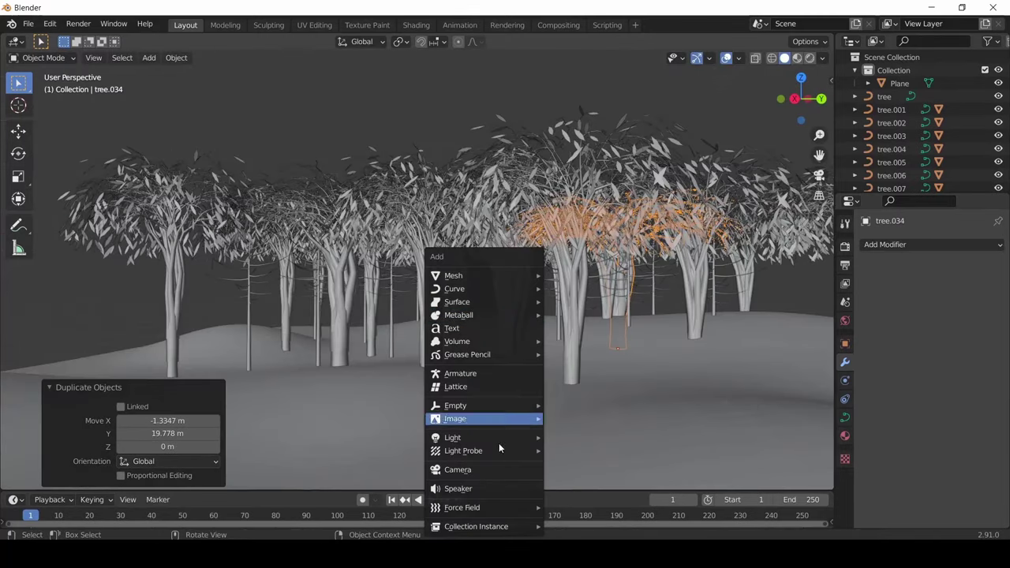
{"action": "left_click", "coordinate": [498, 472]}
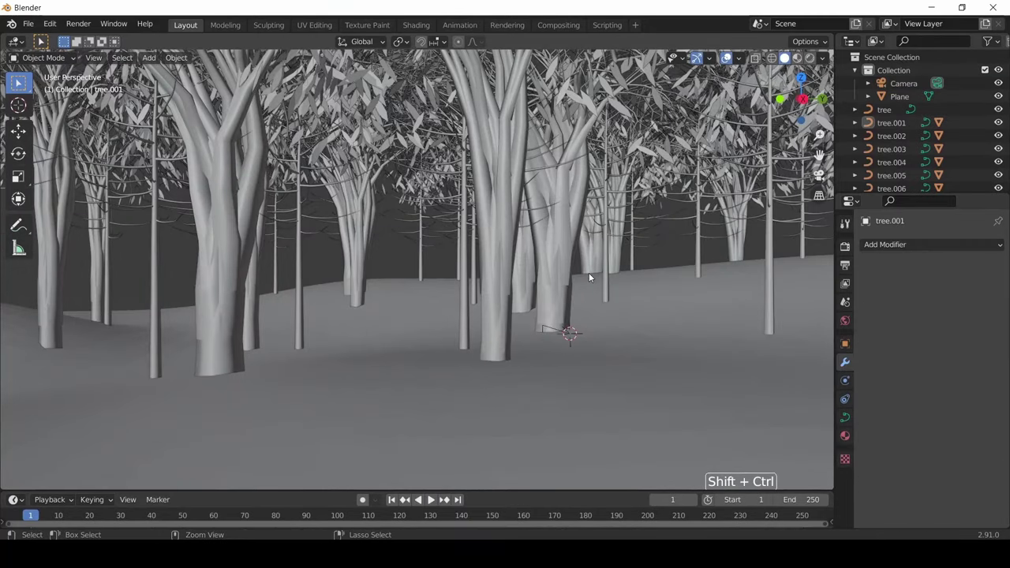
Step: Show the camera view beside the Jarnvidr.png reference in a left Image Editor, and slide a tree along Y
{"action": "key", "text": "ctrl+alt+KP_0"}
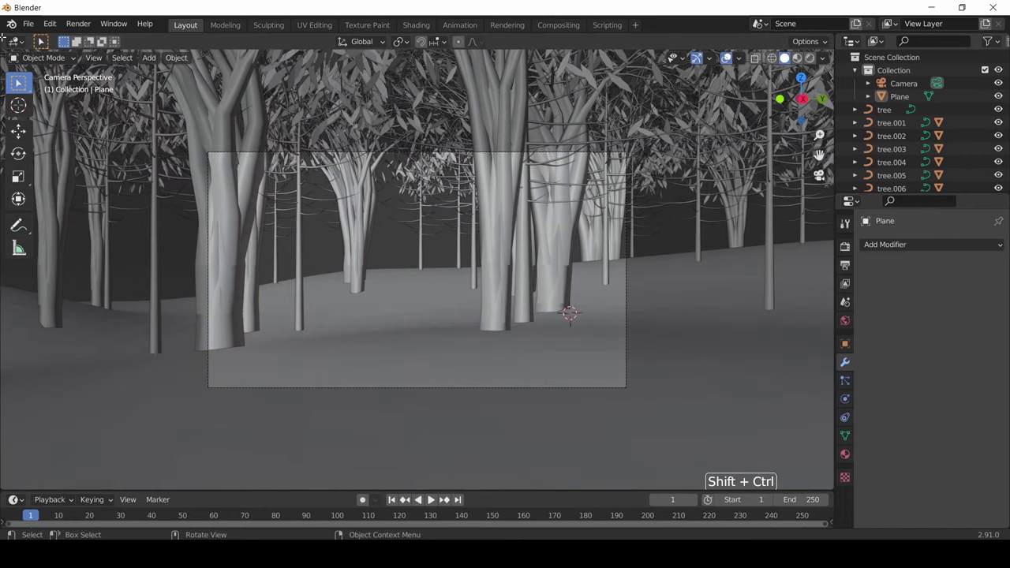
{"action": "left_click_drag", "start_coordinate": [3, 38], "coordinate": [263, 58]}
{"action": "left_click", "coordinate": [12, 41]}
{"action": "left_click", "coordinate": [94, 94]}
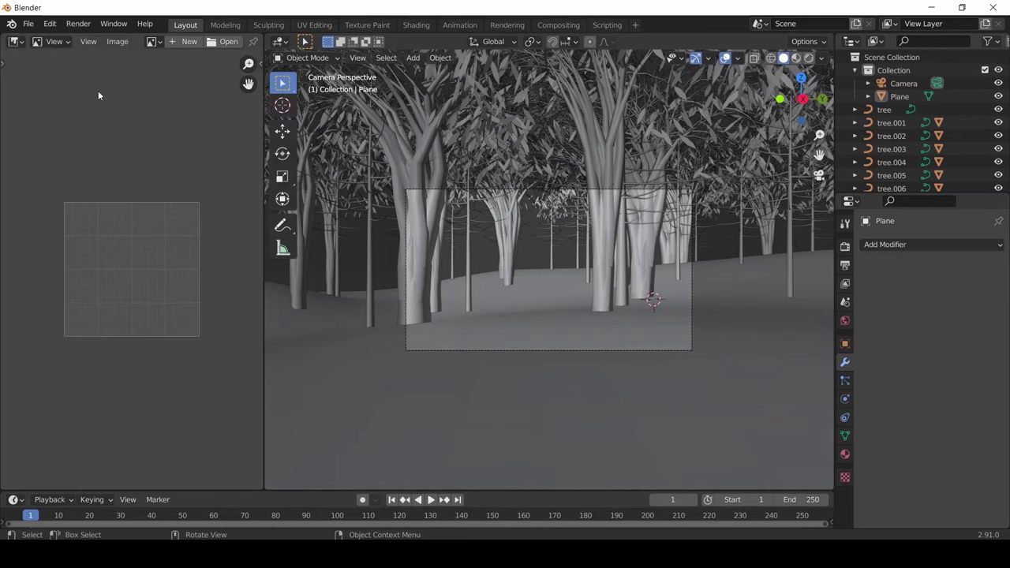
{"action": "left_click", "coordinate": [223, 41]}
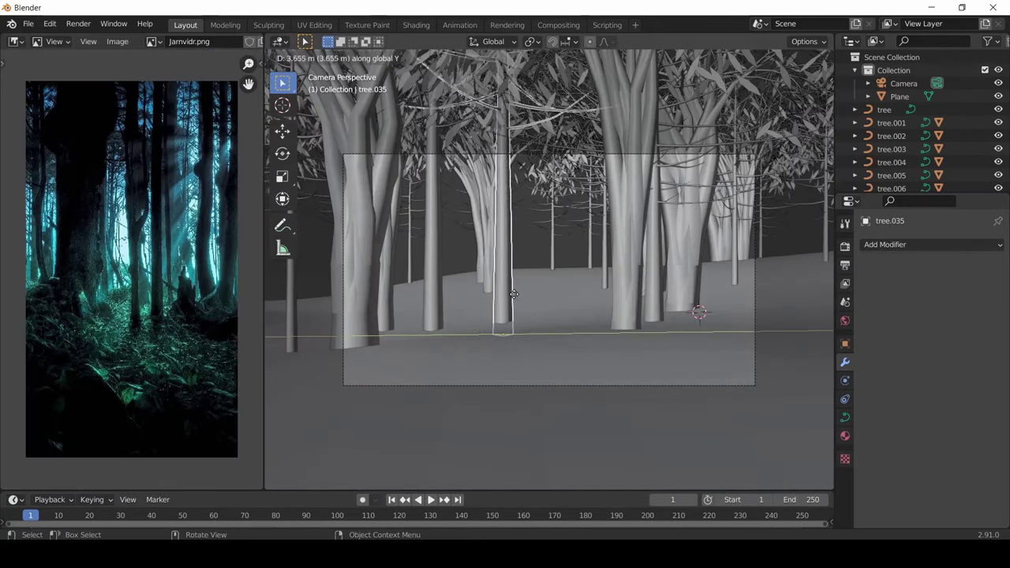
{"action": "left_click_drag", "start_coordinate": [514, 294], "coordinate": [530, 294]}
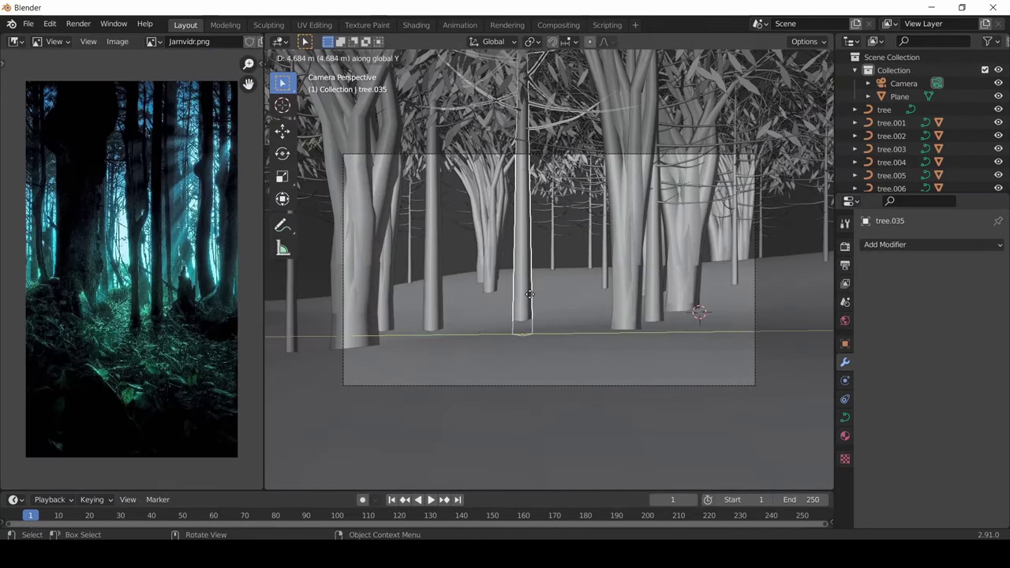
Step: Reposition the copied trees along the Y axis
{"action": "left_click", "coordinate": [442, 293]}
{"action": "key", "text": "g"}
{"action": "key", "text": "y"}
{"action": "left_click", "coordinate": [492, 291]}
{"action": "left_click", "coordinate": [551, 310]}
Step: Move all tree objects into a new 'trees' collection
{"action": "left_click", "coordinate": [884, 109], "text": "shift"}
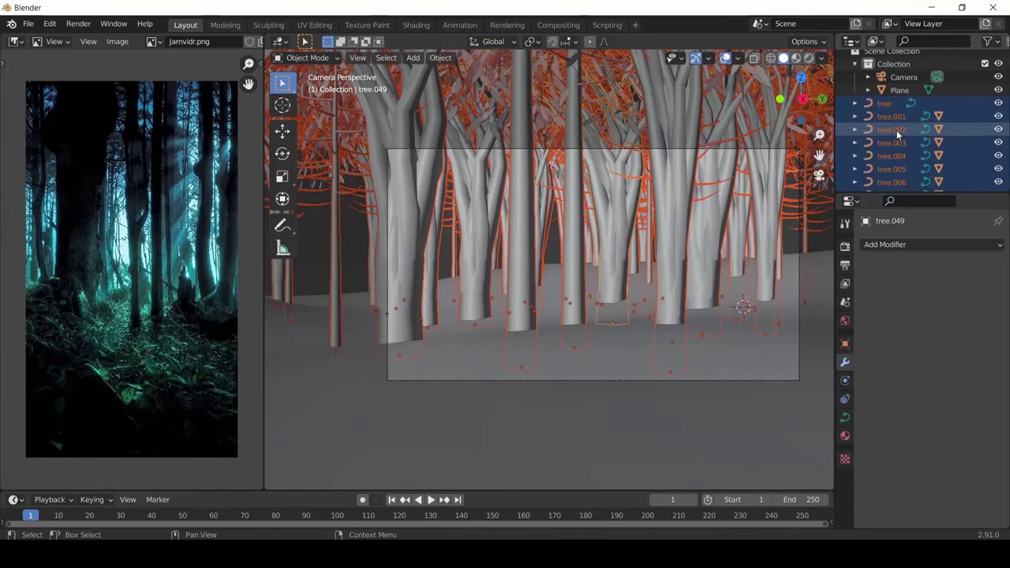
{"action": "key", "text": "m"}
{"action": "left_click", "coordinate": [698, 191]}
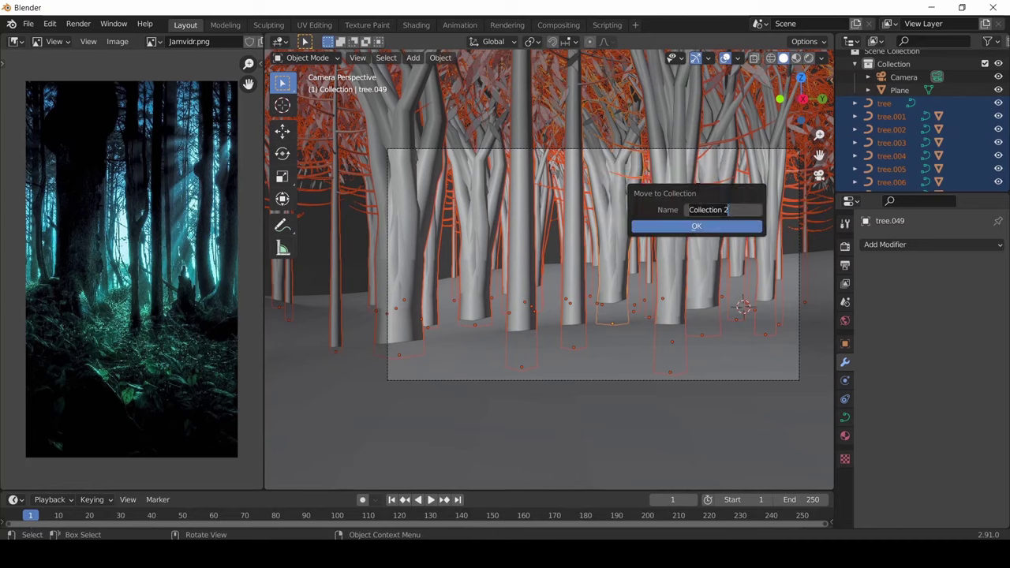
{"action": "left_click", "coordinate": [696, 226]}
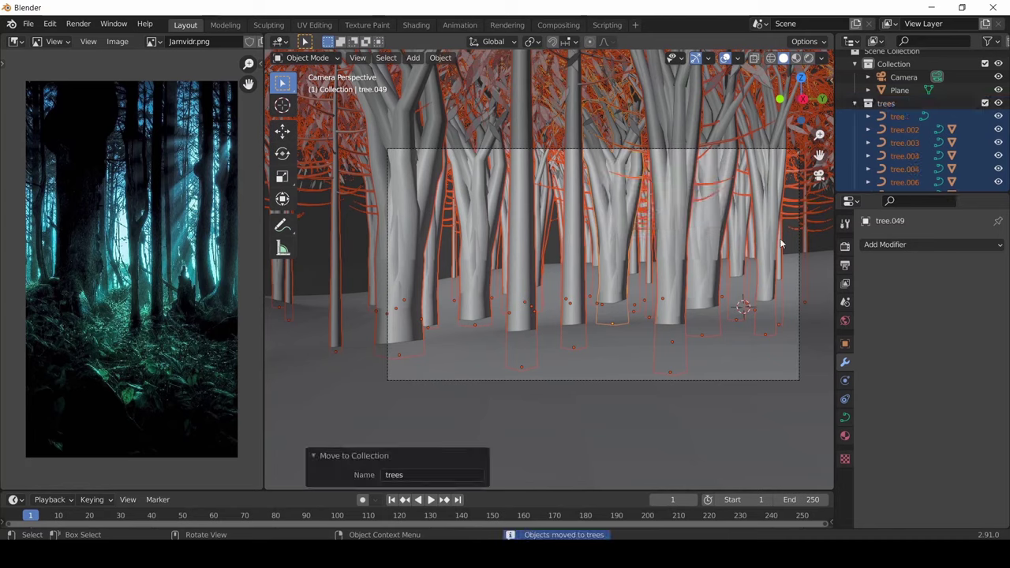
Step: Move all leaf objects into a new 'leaves' collection
{"action": "scroll", "coordinate": [904, 135], "scroll_direction": "down", "scroll_amount": 2}
{"action": "left_click", "coordinate": [903, 136], "text": "shift"}
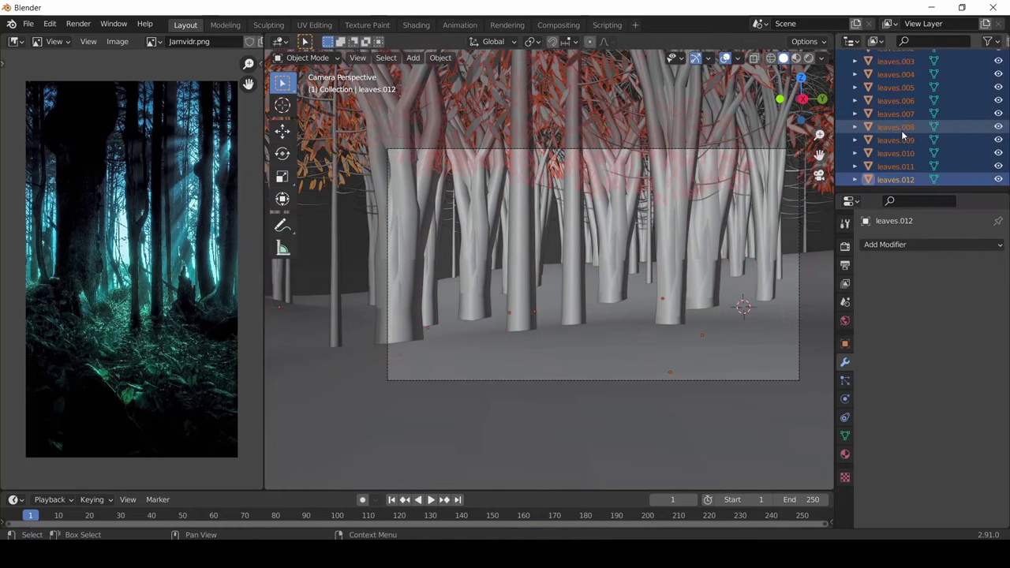
{"action": "key", "text": "m"}
{"action": "left_click", "coordinate": [652, 192]}
{"action": "type", "text": "leaves"}
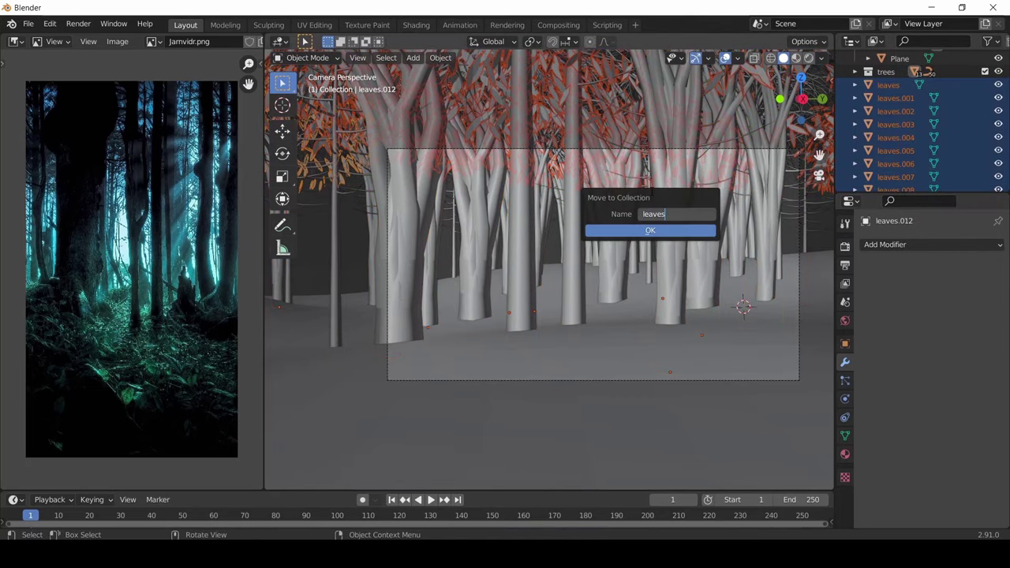
{"action": "key", "text": "Return"}
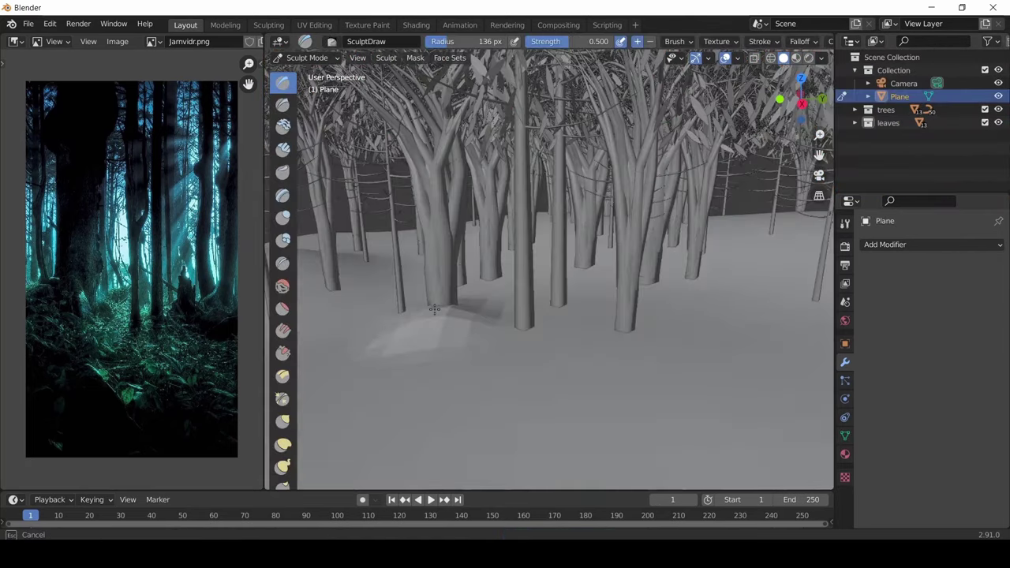
Step: Sculpt raised ground around the trees and begin moving the bush copy along Z
{"action": "mouse_move", "coordinate": [446, 310]}
{"action": "left_mouse_down"}
{"action": "mouse_move", "coordinate": [487, 282]}
{"action": "mouse_move", "coordinate": [643, 253]}
{"action": "left_mouse_up"}
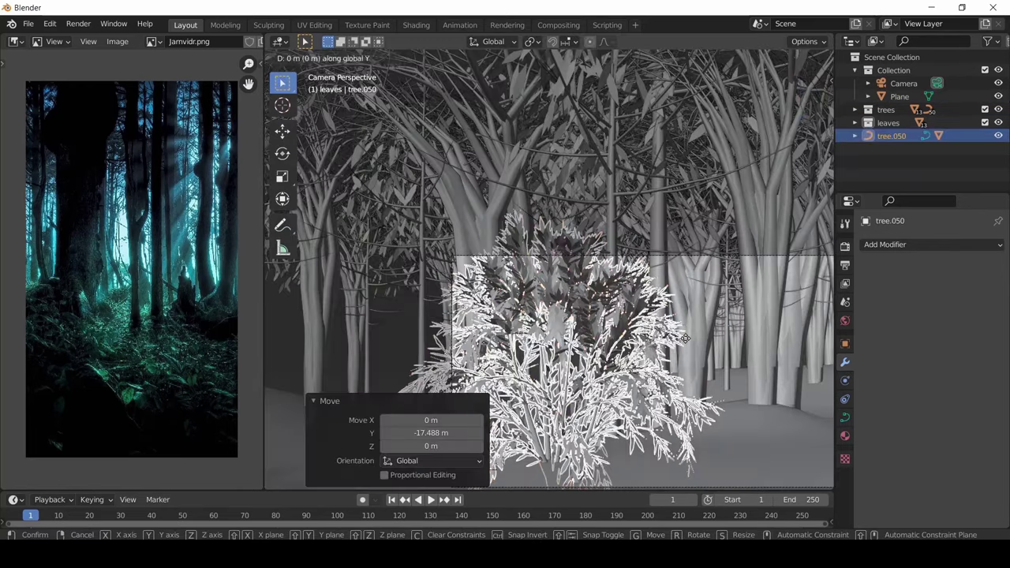
{"action": "key", "text": "g"}
{"action": "key", "text": "z"}
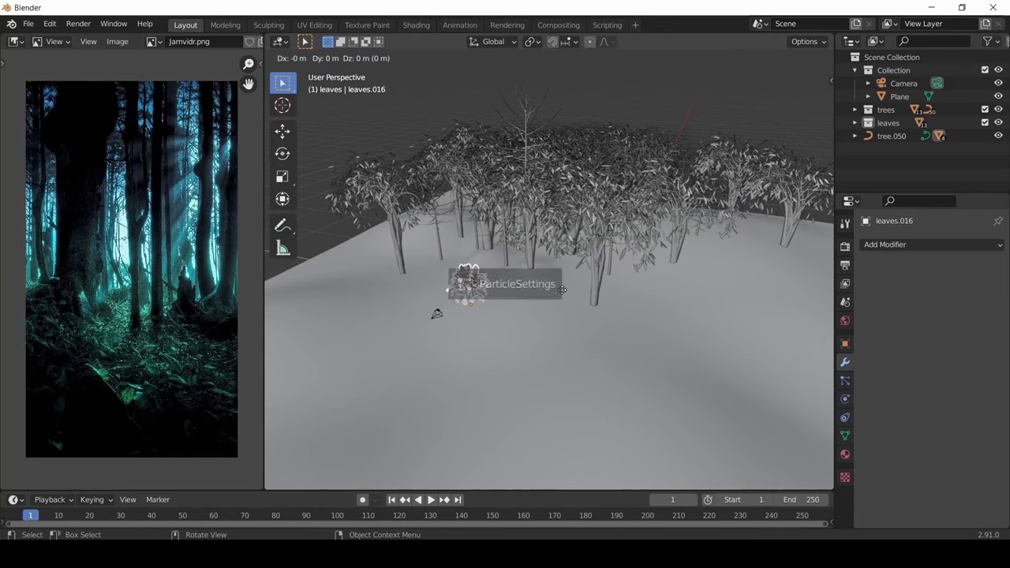
Step: Place the duplicated bush farther out along the Y axis
{"action": "key", "text": "x"}
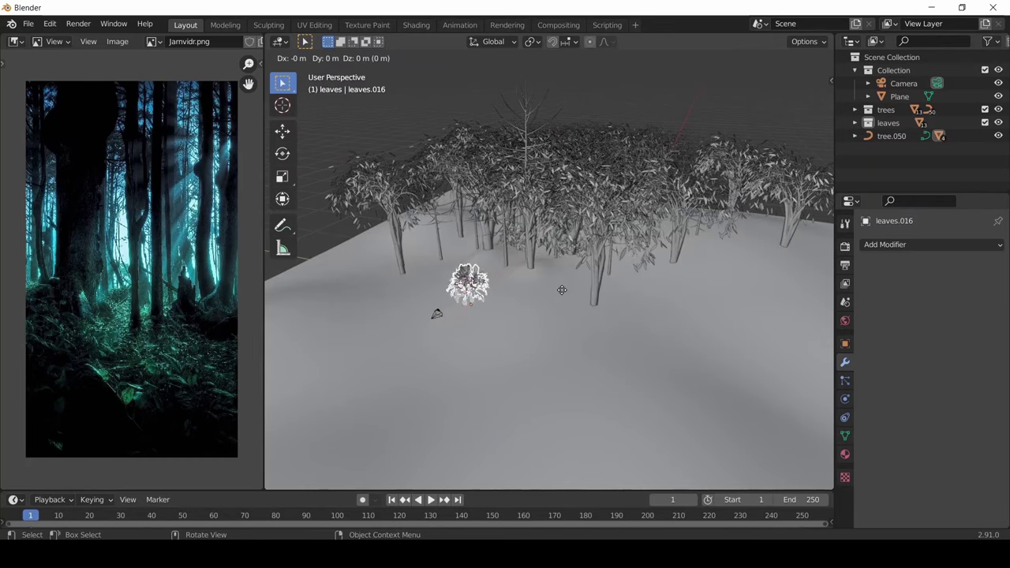
{"action": "key", "text": "y"}
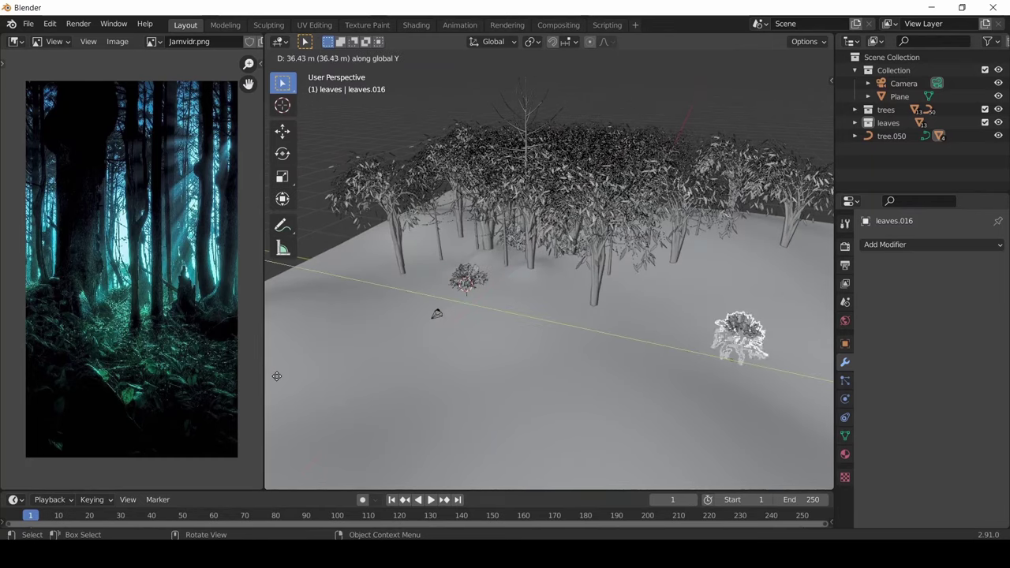
{"action": "left_click", "coordinate": [280, 377]}
{"action": "scroll", "coordinate": [279, 376], "scroll_direction": "down", "scroll_amount": 3}
{"action": "key", "text": "g"}
Step: Give the ground plane a Hair particle system
{"action": "left_click", "coordinate": [641, 326]}
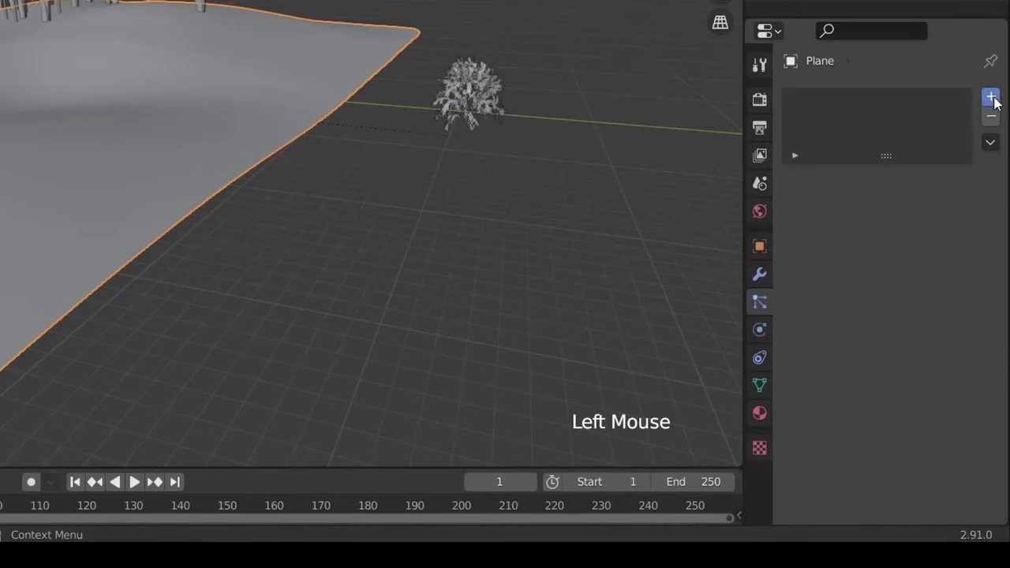
{"action": "left_click", "coordinate": [992, 97]}
{"action": "left_click", "coordinate": [945, 204]}
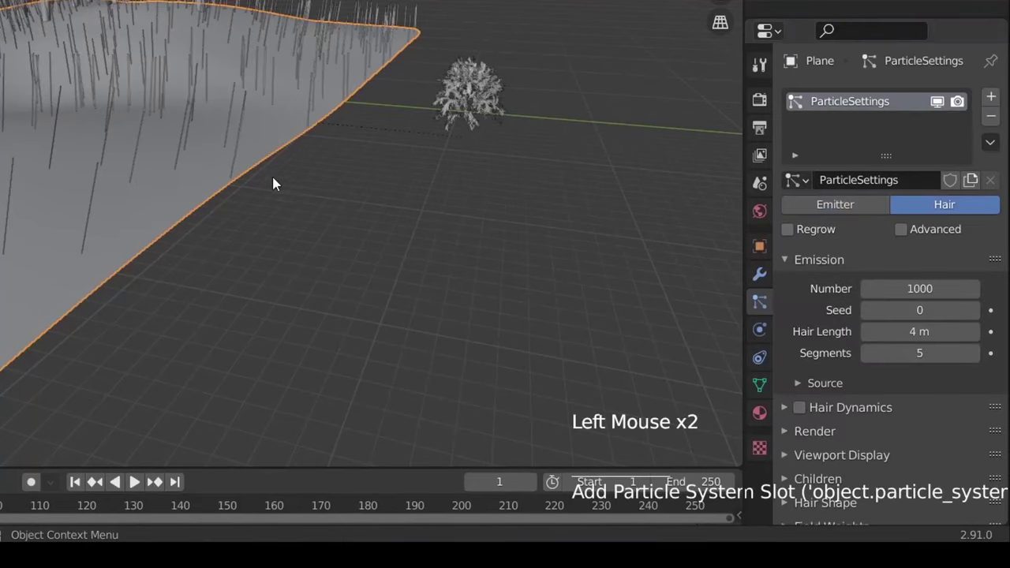
{"action": "middle_click_drag", "start_coordinate": [230, 173], "coordinate": [908, 247], "text": "shift"}
{"action": "scroll", "coordinate": [895, 266], "scroll_direction": "down", "scroll_amount": 7}
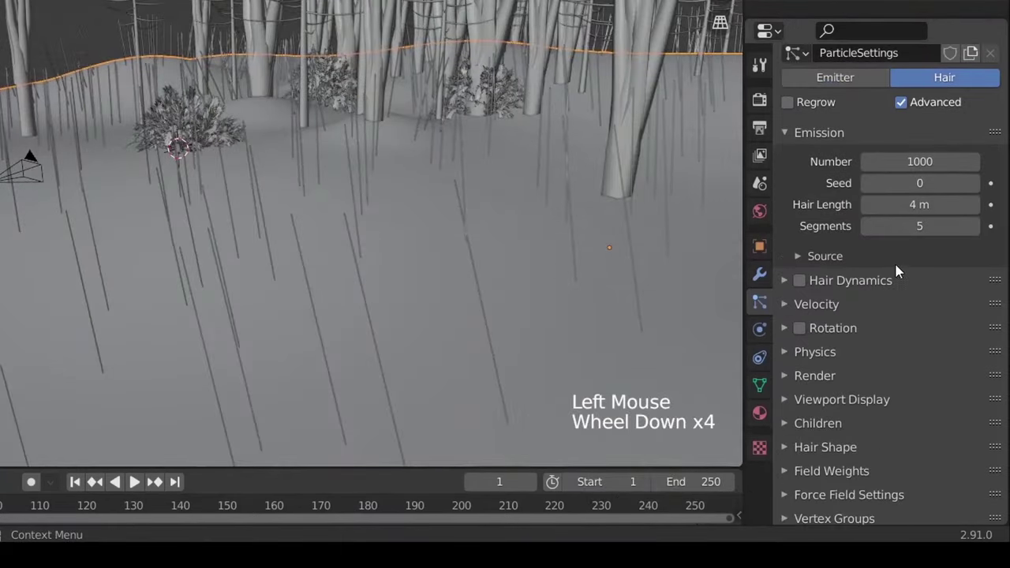
Step: Render the hair particles as the leaves.016 object, scattering 1000 instances at scale 0.050
{"action": "left_click", "coordinate": [796, 320]}
{"action": "scroll", "coordinate": [907, 265], "scroll_direction": "down", "scroll_amount": 3}
{"action": "left_click", "coordinate": [920, 260]}
{"action": "left_click", "coordinate": [857, 322]}
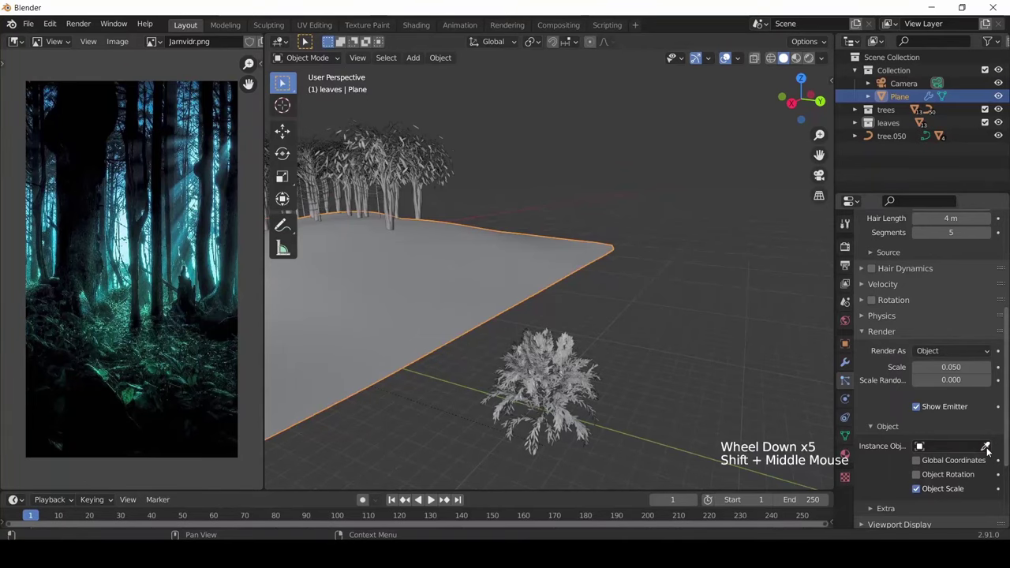
{"action": "left_click", "coordinate": [986, 447]}
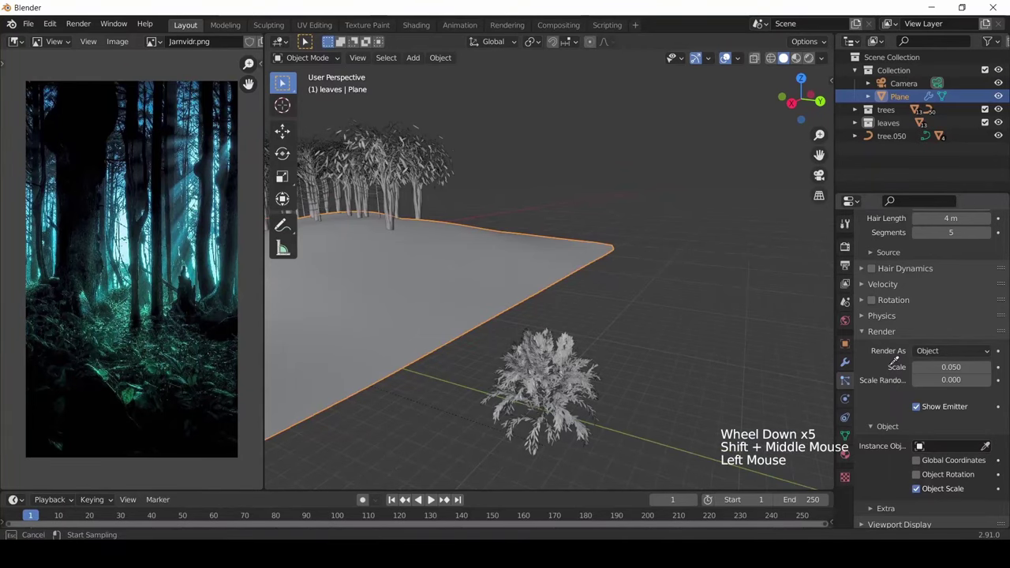
{"action": "left_click", "coordinate": [584, 378]}
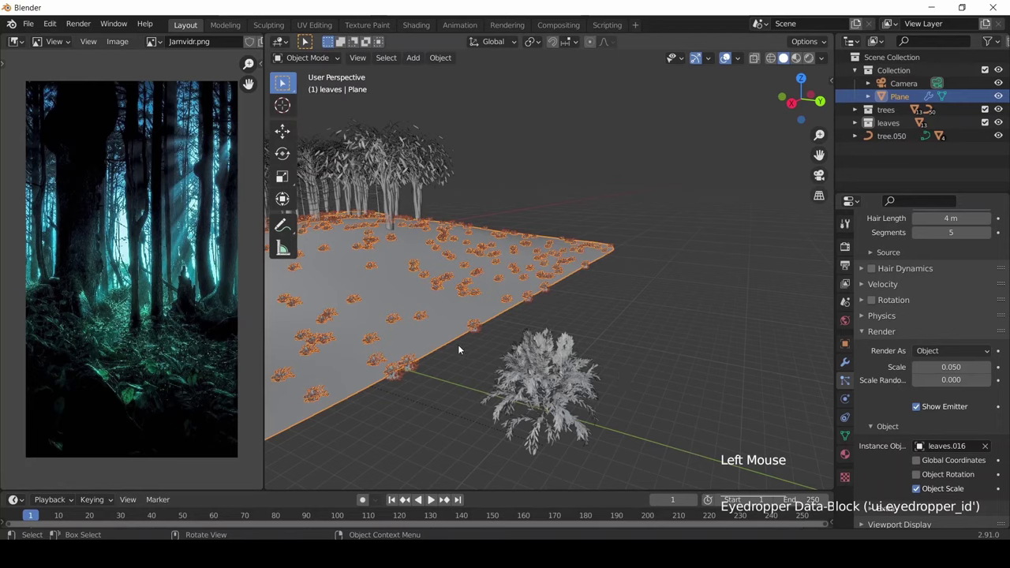
{"action": "middle_click_drag", "start_coordinate": [458, 344], "coordinate": [668, 406], "text": "shift"}
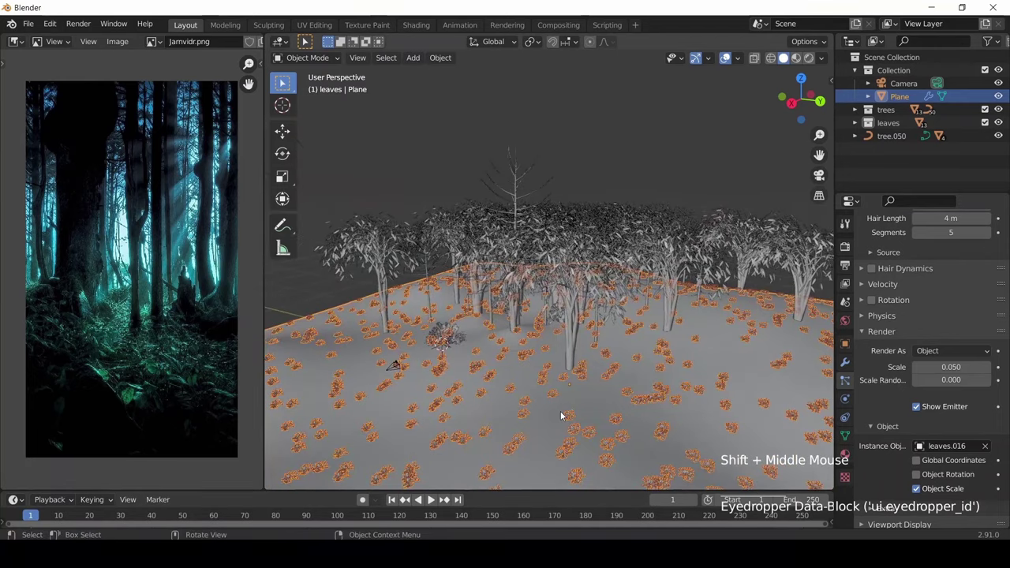
{"action": "scroll", "coordinate": [425, 318], "scroll_direction": "down", "scroll_amount": 2}
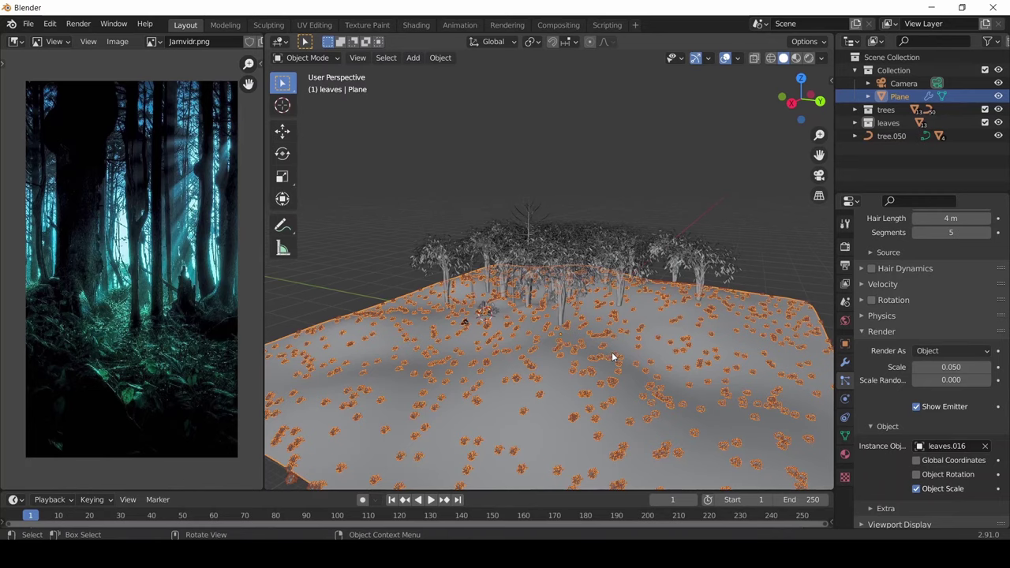
{"action": "scroll", "coordinate": [612, 355], "scroll_direction": "up", "scroll_amount": 1}
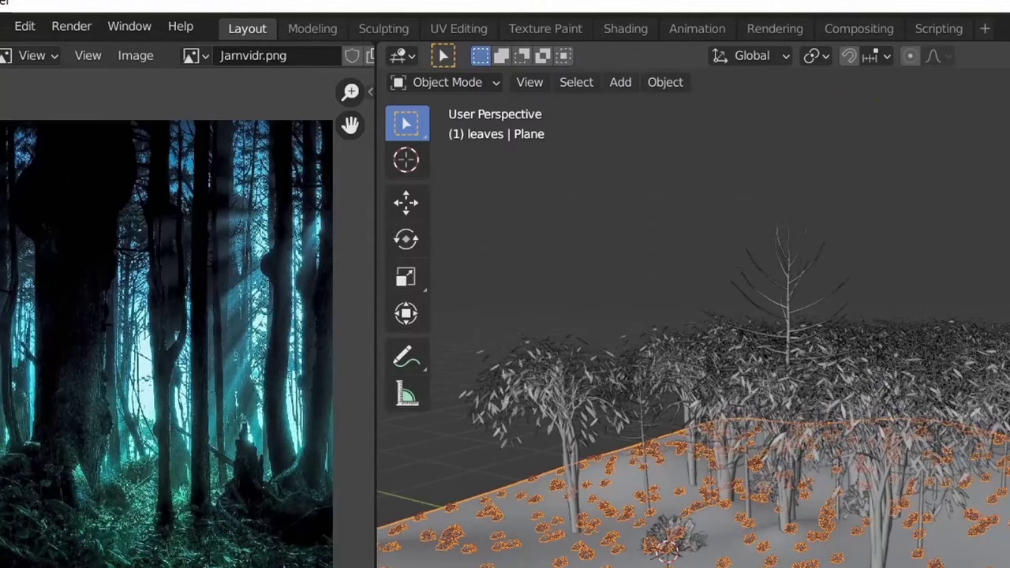
Step: Weight paint the ground around the trees and set the particle Density vertex group to Group
{"action": "left_click", "coordinate": [306, 57]}
{"action": "left_click", "coordinate": [317, 129]}
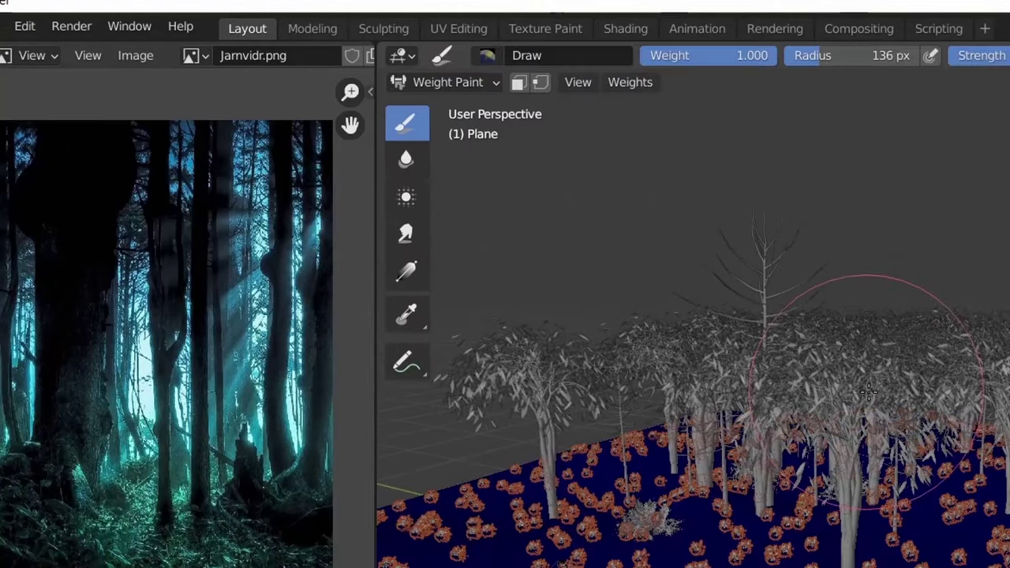
{"action": "mouse_move", "coordinate": [668, 441]}
{"action": "left_mouse_down"}
{"action": "mouse_move", "coordinate": [642, 567]}
{"action": "mouse_move", "coordinate": [1004, 506]}
{"action": "mouse_move", "coordinate": [785, 567]}
{"action": "mouse_move", "coordinate": [874, 567]}
{"action": "left_mouse_up"}
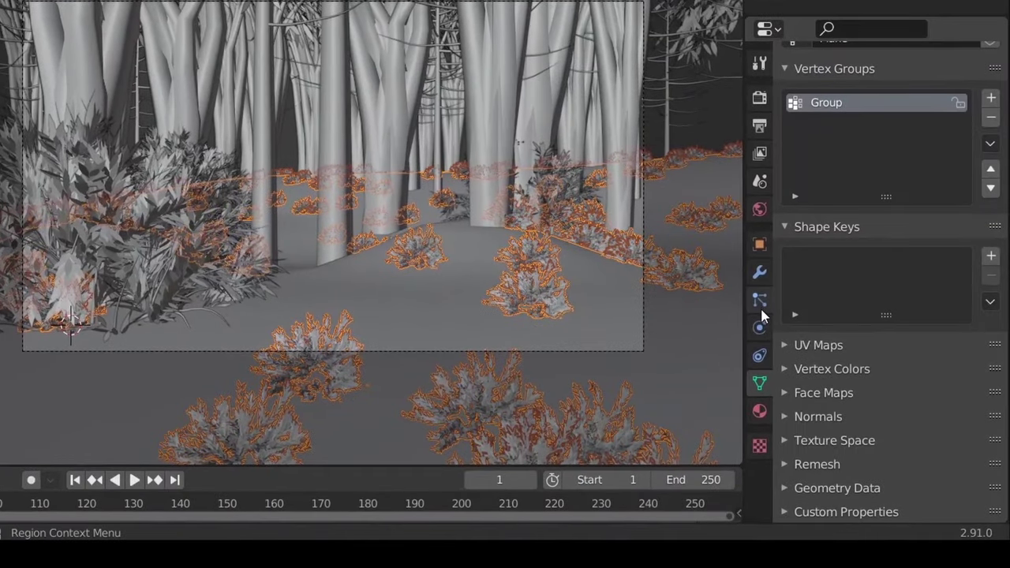
{"action": "left_click", "coordinate": [762, 310]}
{"action": "scroll", "coordinate": [916, 237], "scroll_direction": "down", "scroll_amount": 14}
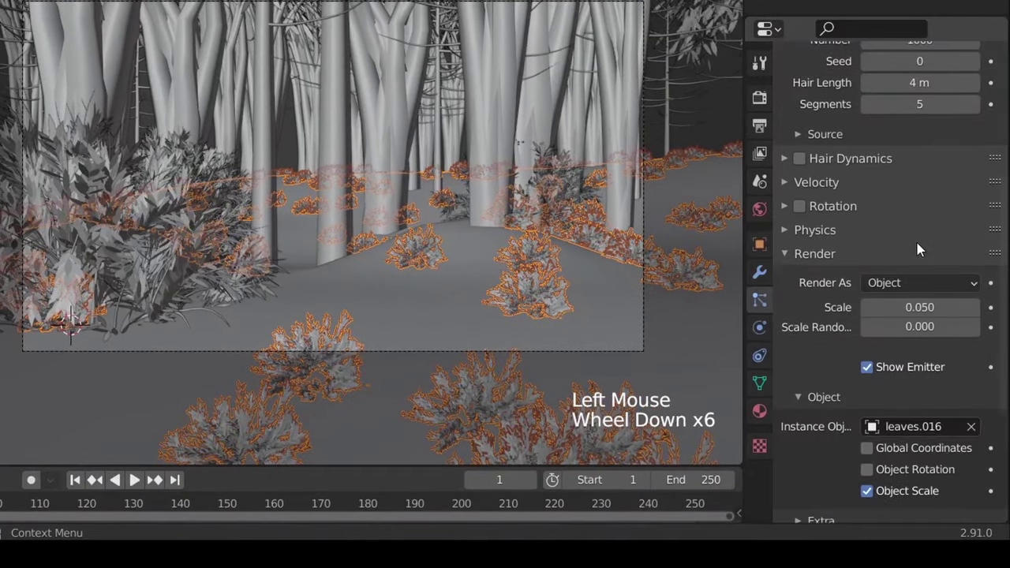
{"action": "left_click", "coordinate": [834, 464]}
{"action": "scroll", "coordinate": [904, 345], "scroll_direction": "down", "scroll_amount": 8}
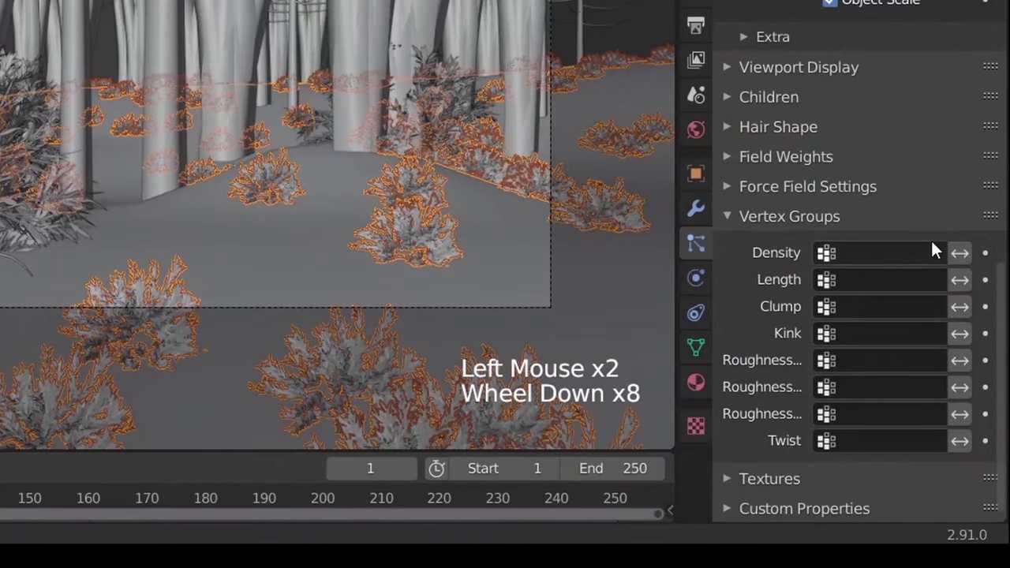
{"action": "left_click", "coordinate": [917, 307]}
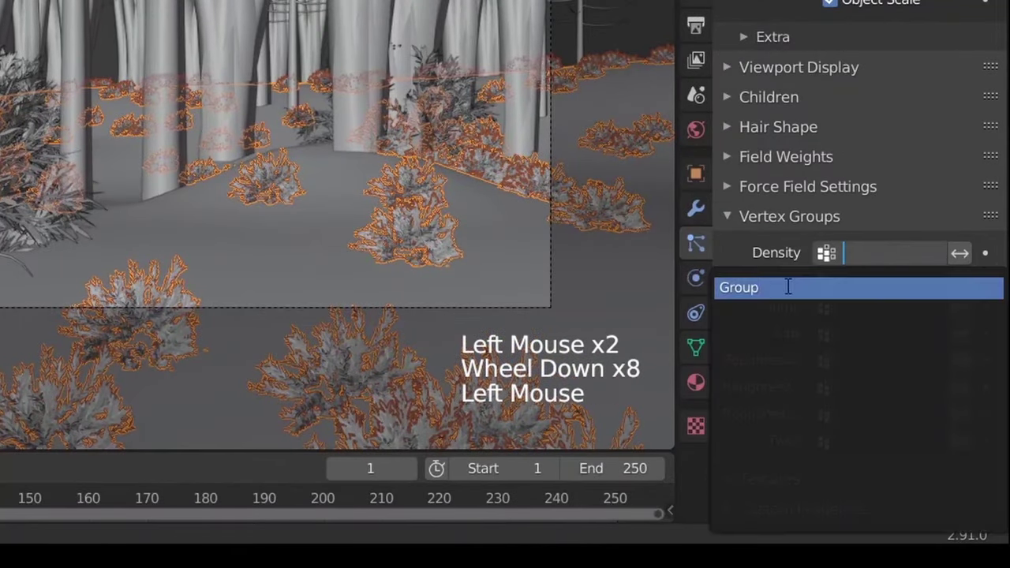
{"action": "left_click", "coordinate": [787, 287]}
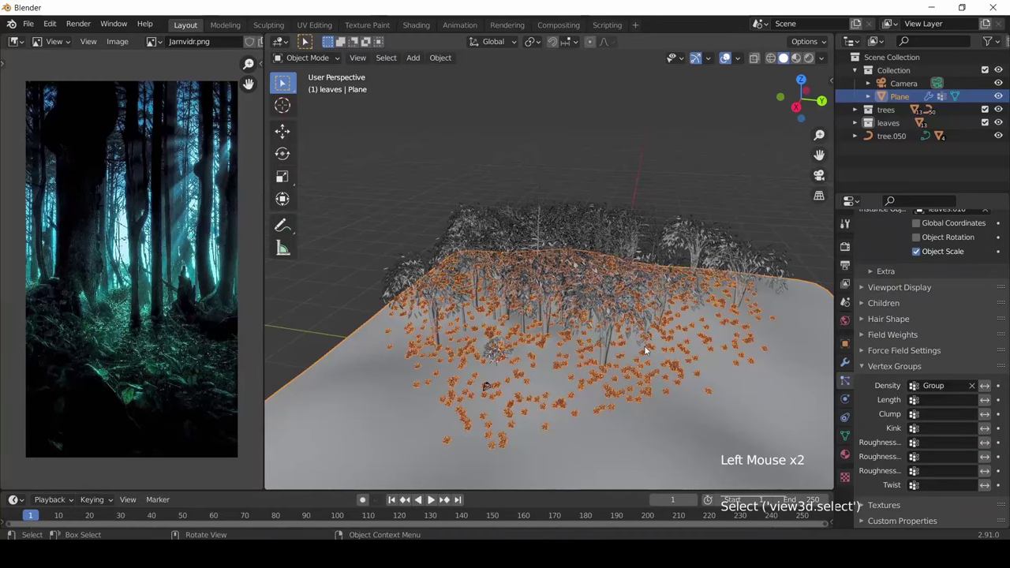
Step: Erase weight from the painted area's edges with the Subtract brush
{"action": "left_click", "coordinate": [308, 58]}
{"action": "left_click", "coordinate": [327, 129]}
{"action": "left_click", "coordinate": [327, 130]}
{"action": "left_click", "coordinate": [331, 41]}
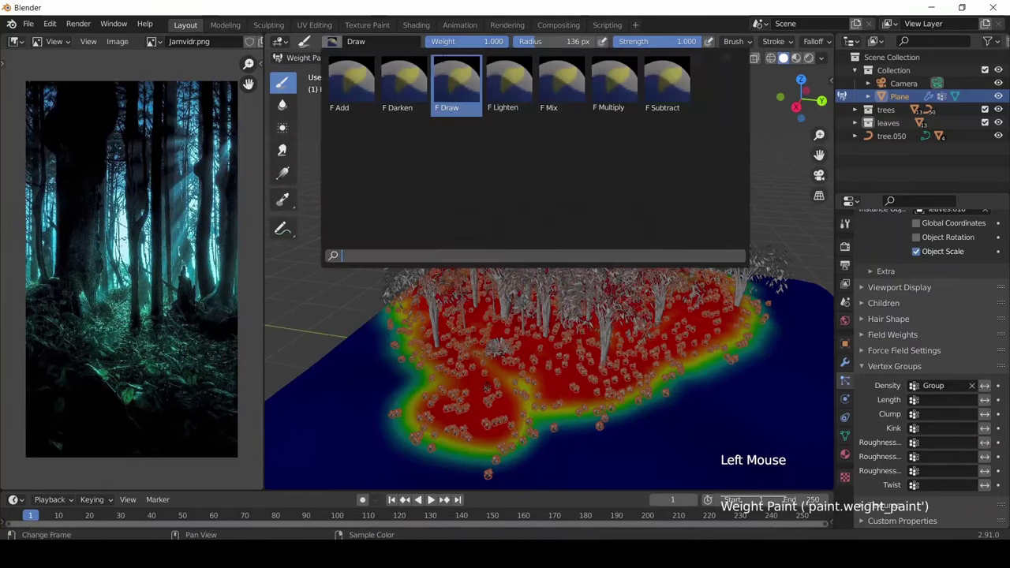
{"action": "left_click", "coordinate": [662, 96]}
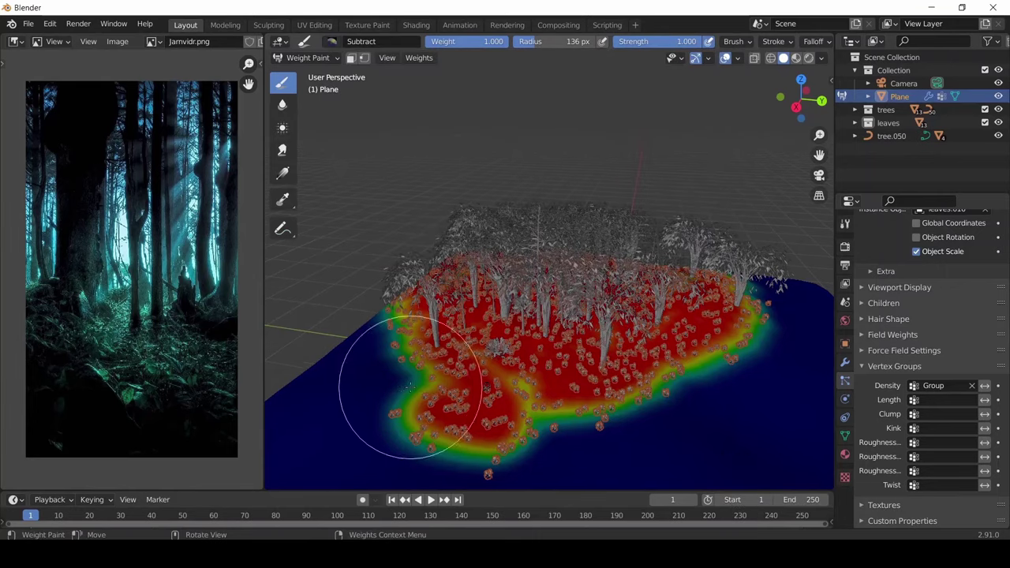
{"action": "middle_click_drag", "start_coordinate": [410, 387], "coordinate": [428, 293]}
{"action": "mouse_move", "coordinate": [428, 293]}
{"action": "left_mouse_down"}
{"action": "mouse_move", "coordinate": [451, 416]}
{"action": "mouse_move", "coordinate": [367, 300]}
{"action": "left_mouse_up"}
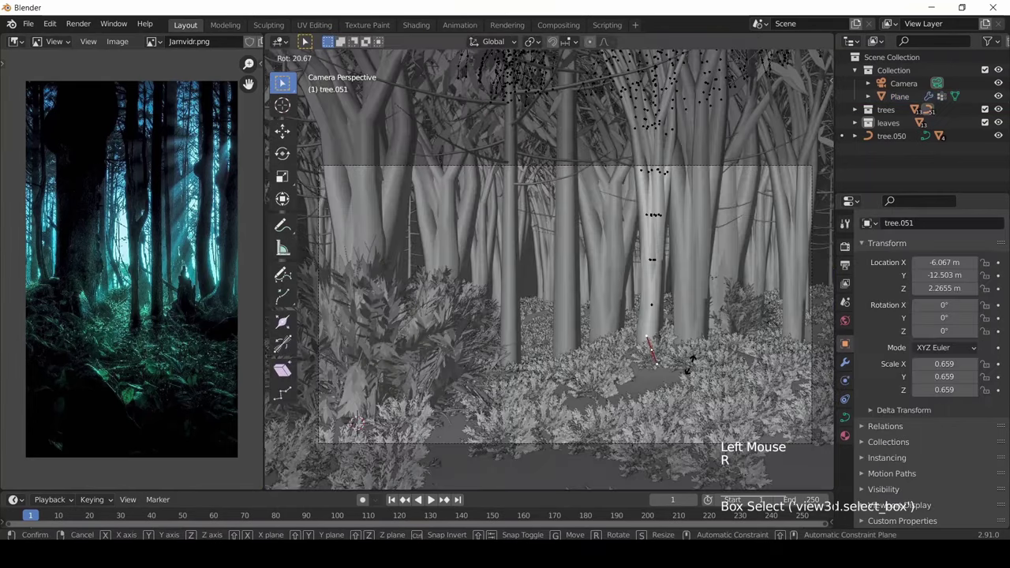
Step: Slide tree.051 along Y, then loop-cut and extrude the cube into a jagged stump
{"action": "key", "text": "g"}
{"action": "key", "text": "y"}
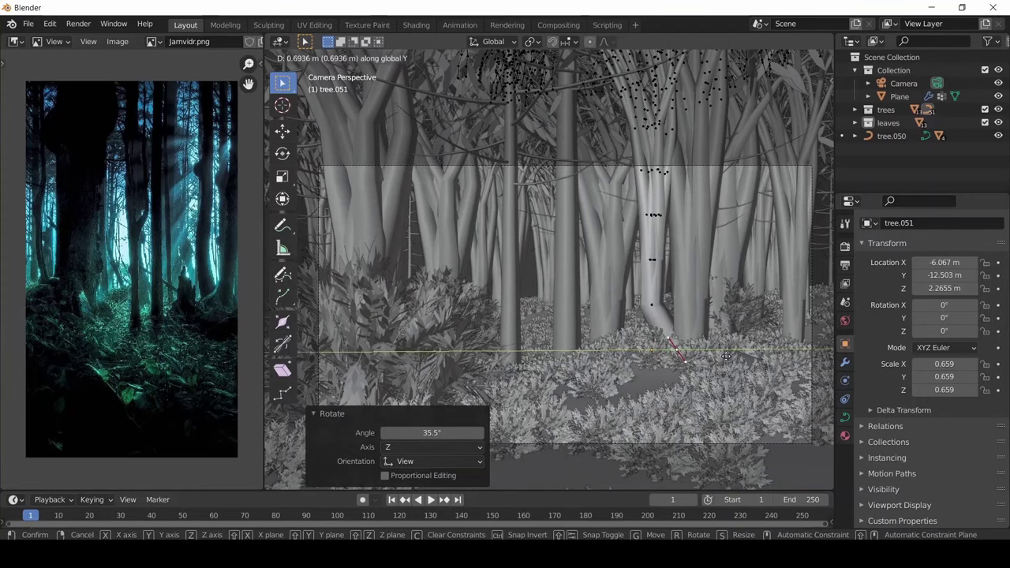
{"action": "left_click", "coordinate": [726, 357]}
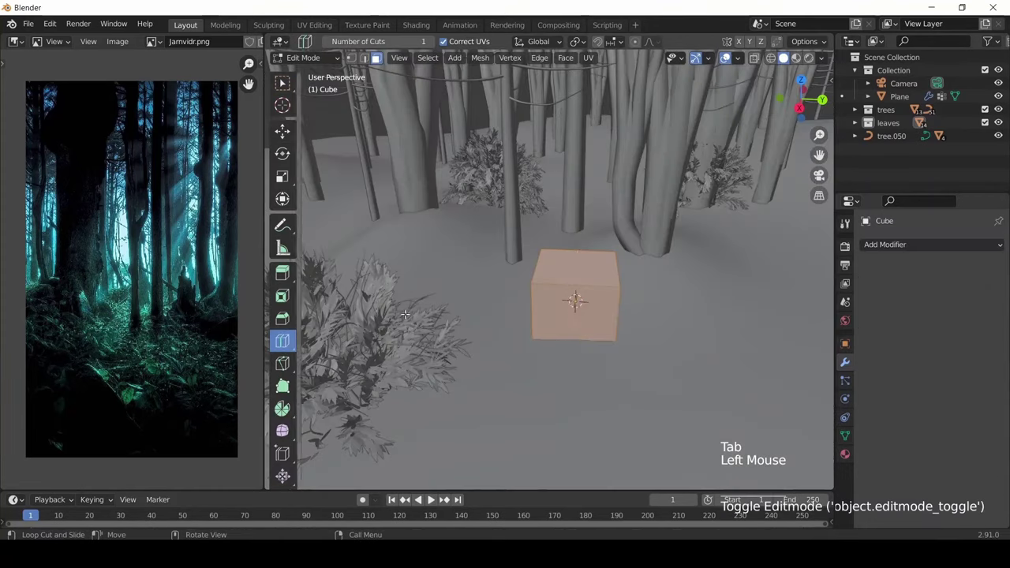
{"action": "left_click", "coordinate": [557, 292]}
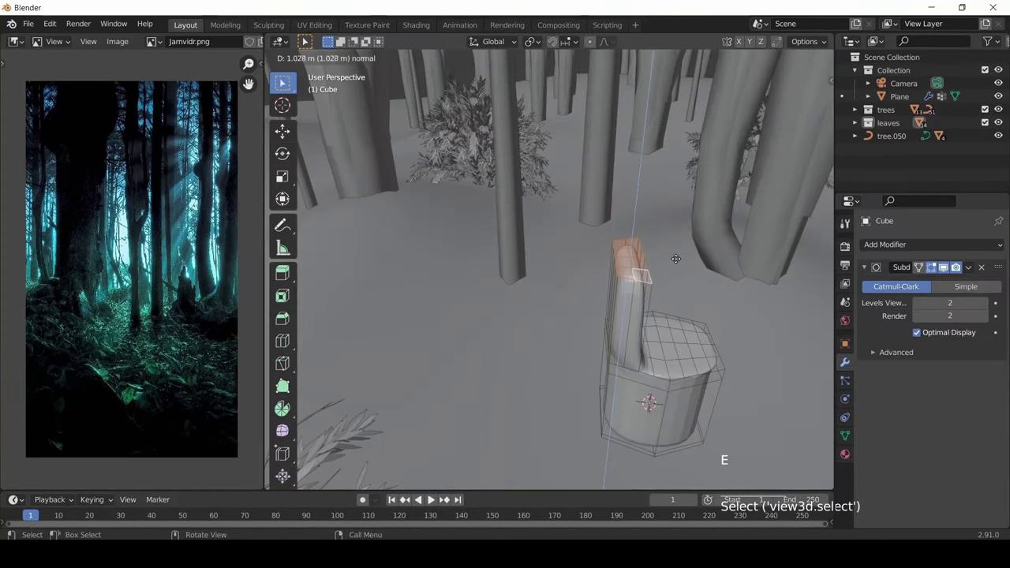
{"action": "left_click", "coordinate": [588, 288]}
{"action": "left_click", "coordinate": [596, 290], "text": "shift"}
{"action": "key", "text": "e"}
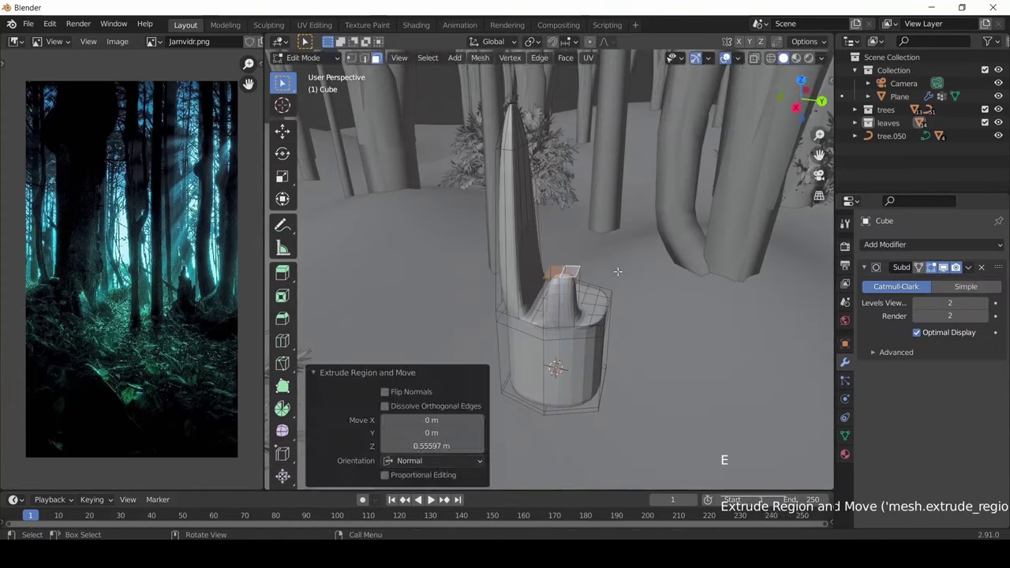
Step: Turn the upper-left area into a Shader Editor and select the tree.035 trunk
{"action": "left_click", "coordinate": [14, 41]}
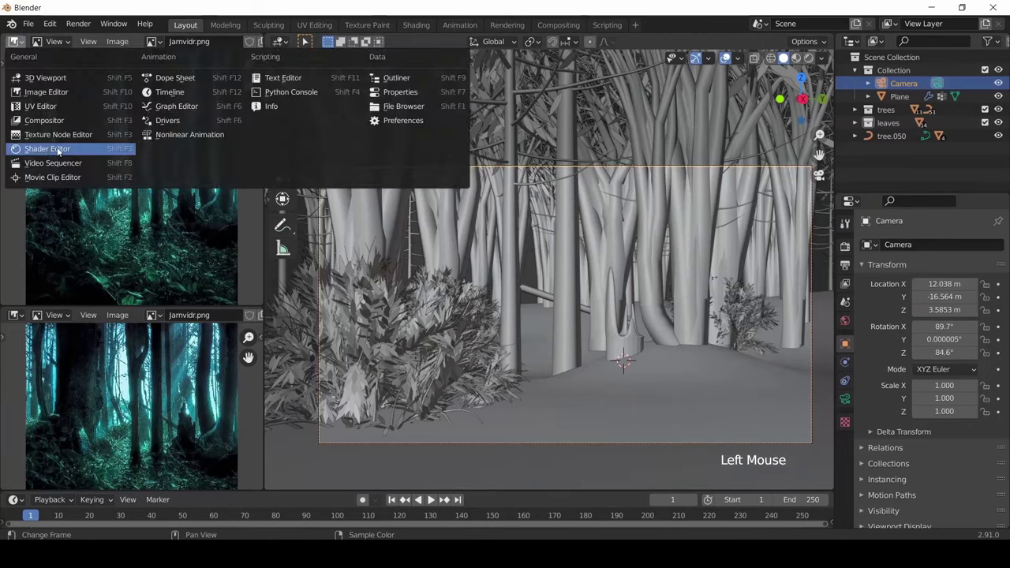
{"action": "left_click", "coordinate": [47, 150]}
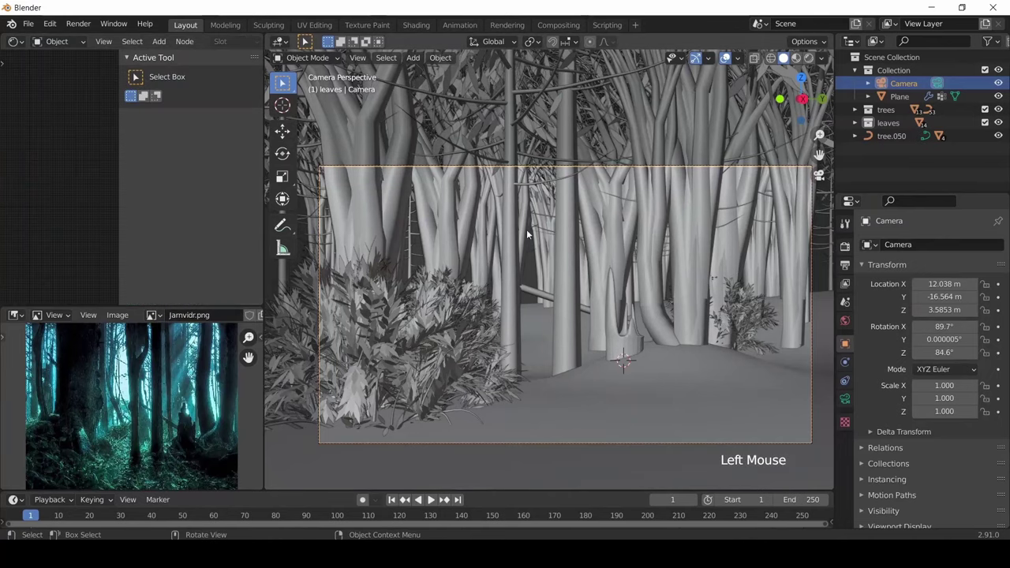
{"action": "left_click", "coordinate": [567, 237]}
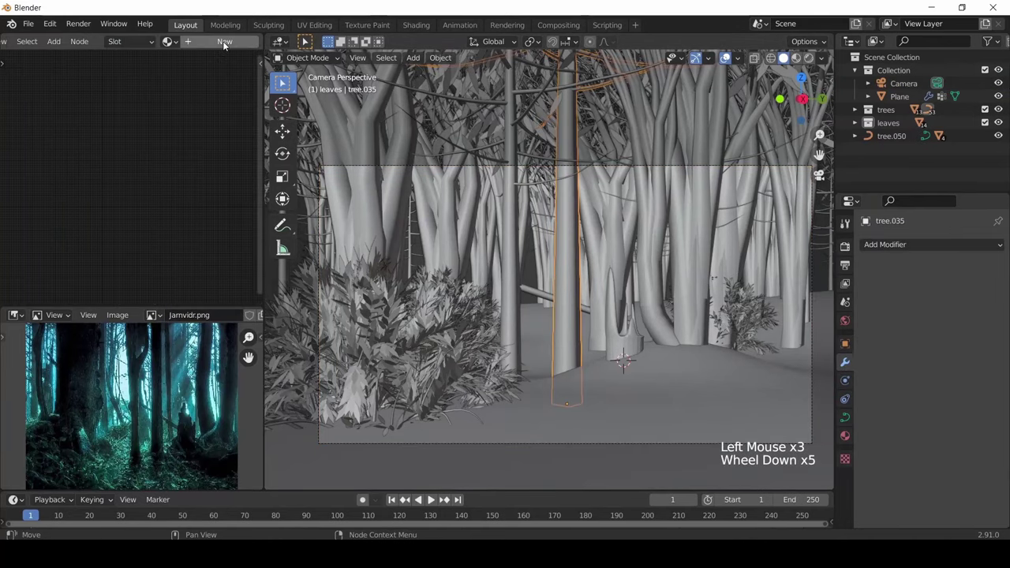
Step: Create a new trunk material with an Image Texture node plus texture coordinate and mapping nodes
{"action": "left_click", "coordinate": [225, 46]}
{"action": "key", "text": "shift+a"}
{"action": "left_click", "coordinate": [60, 195]}
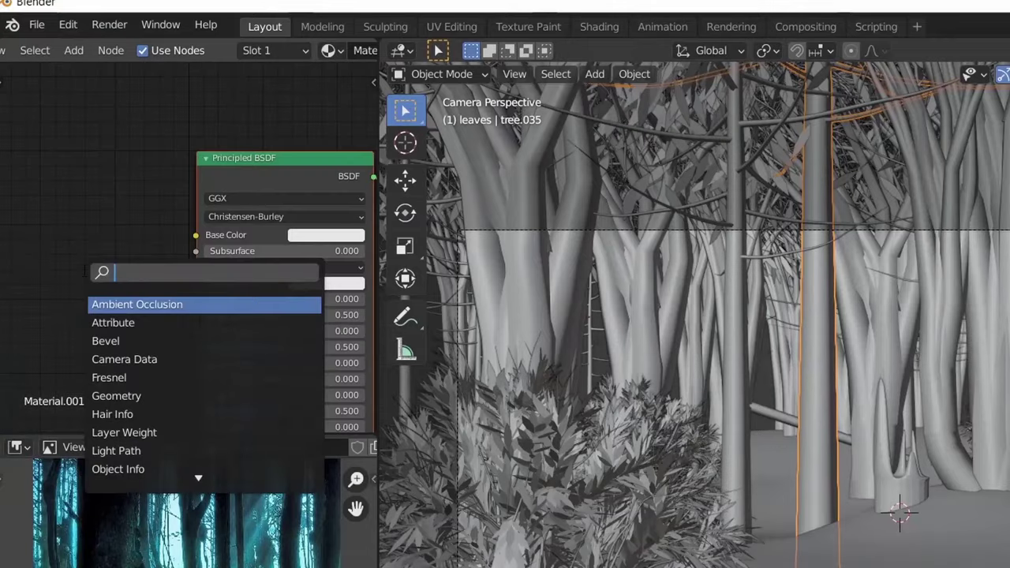
{"action": "type", "text": "ima"}
{"action": "key", "text": "Return"}
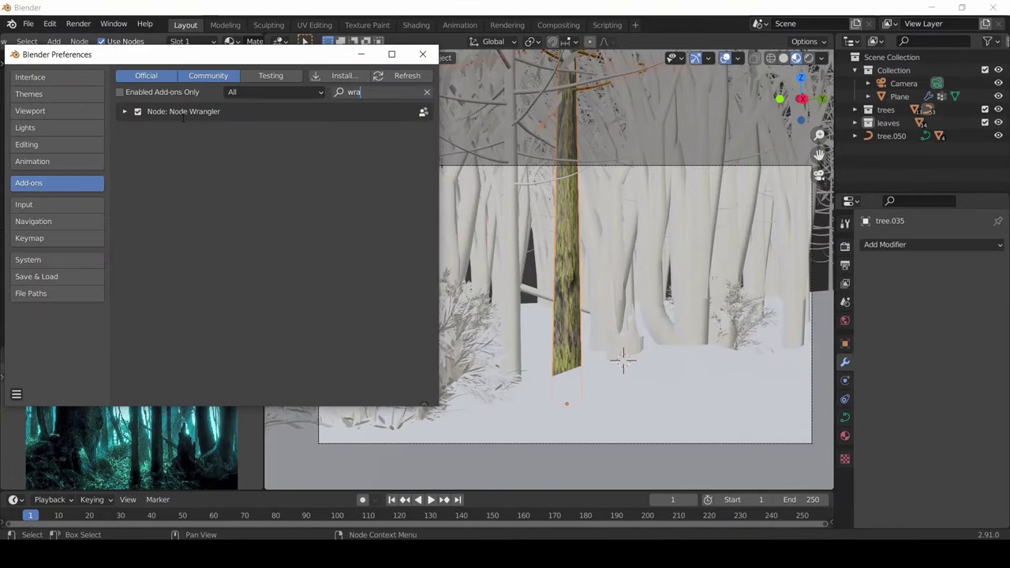
{"action": "left_click", "coordinate": [189, 164]}
{"action": "key", "text": "ctrl+t"}
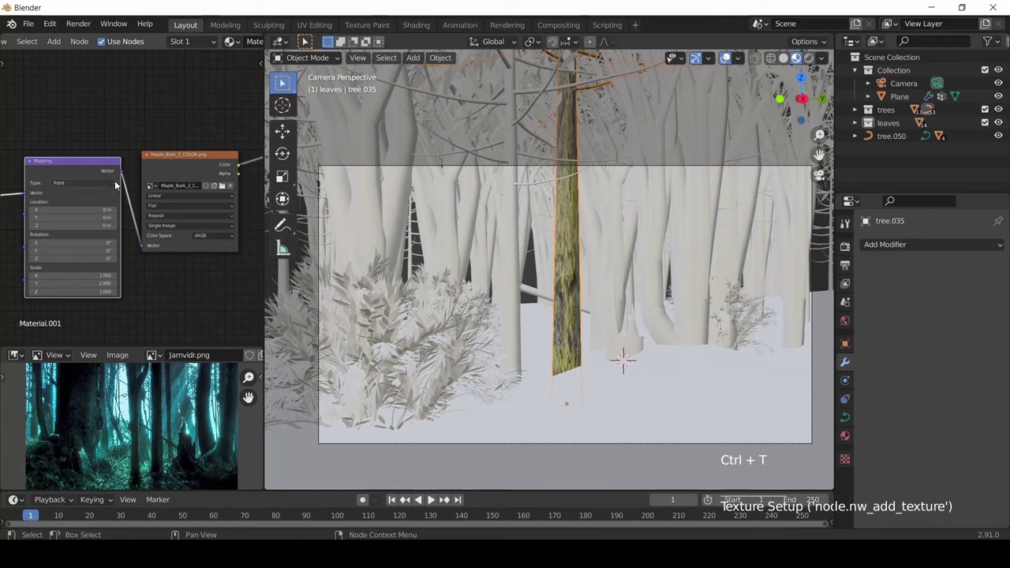
Step: Set the bark texture's mapping scale to -12.9 / 5 / 5
{"action": "middle_click_drag", "start_coordinate": [114, 180], "coordinate": [73, 164]}
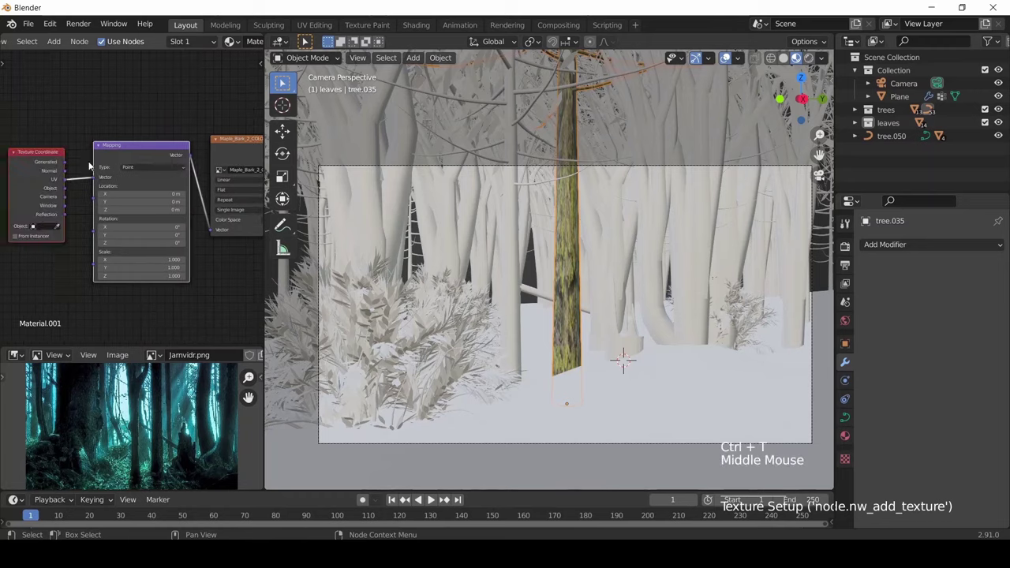
{"action": "left_click", "coordinate": [41, 199]}
{"action": "scroll", "coordinate": [42, 198], "scroll_direction": "up", "scroll_amount": 4}
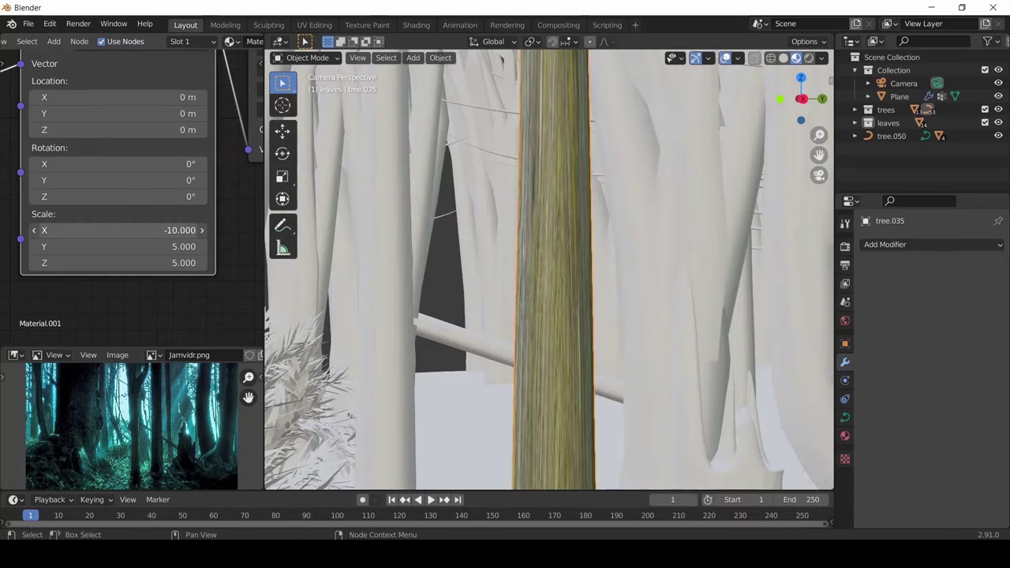
{"action": "left_click_drag", "start_coordinate": [119, 230], "coordinate": [75, 230]}
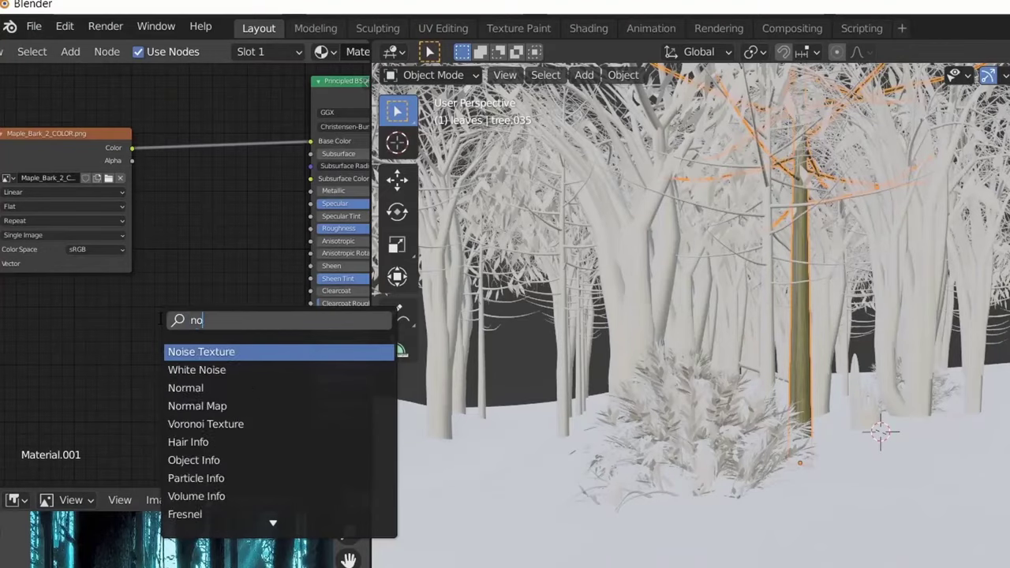
Step: Add a Normal Map node linked to the bark image's colour output
{"action": "type", "text": "rma"}
{"action": "key", "text": "Down"}
{"action": "key", "text": "Return"}
{"action": "left_click", "coordinate": [169, 262]}
{"action": "left_click_drag", "start_coordinate": [165, 334], "coordinate": [139, 249]}
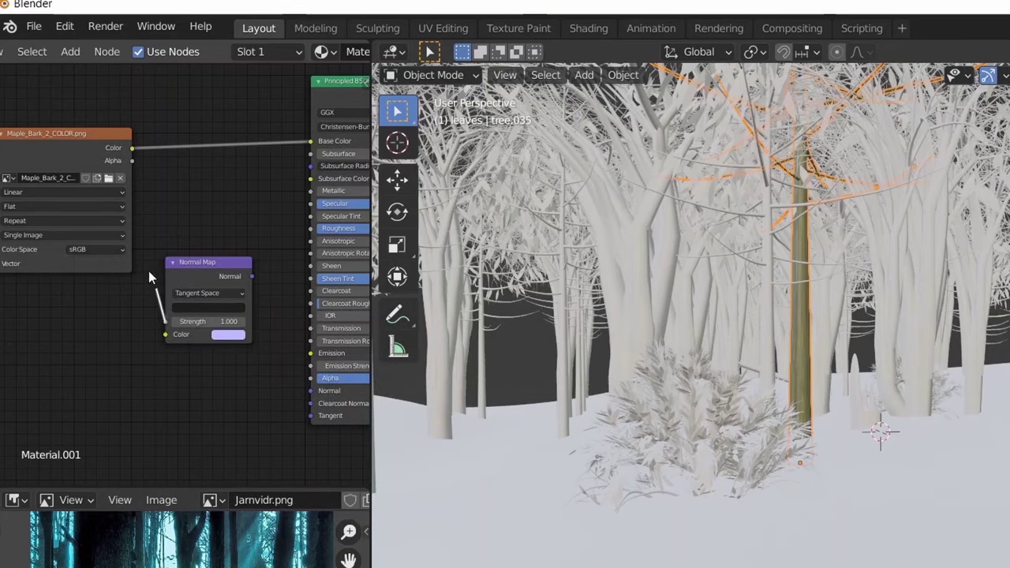
{"action": "left_click_drag", "start_coordinate": [138, 163], "coordinate": [134, 149]}
{"action": "left_click_drag", "start_coordinate": [185, 269], "coordinate": [75, 334]}
Step: Add a Bump node fed by the Normal Map, driving the Principled BSDF normal
{"action": "key", "text": "shift+a"}
{"action": "type", "text": "bump"}
{"action": "key", "text": "Return"}
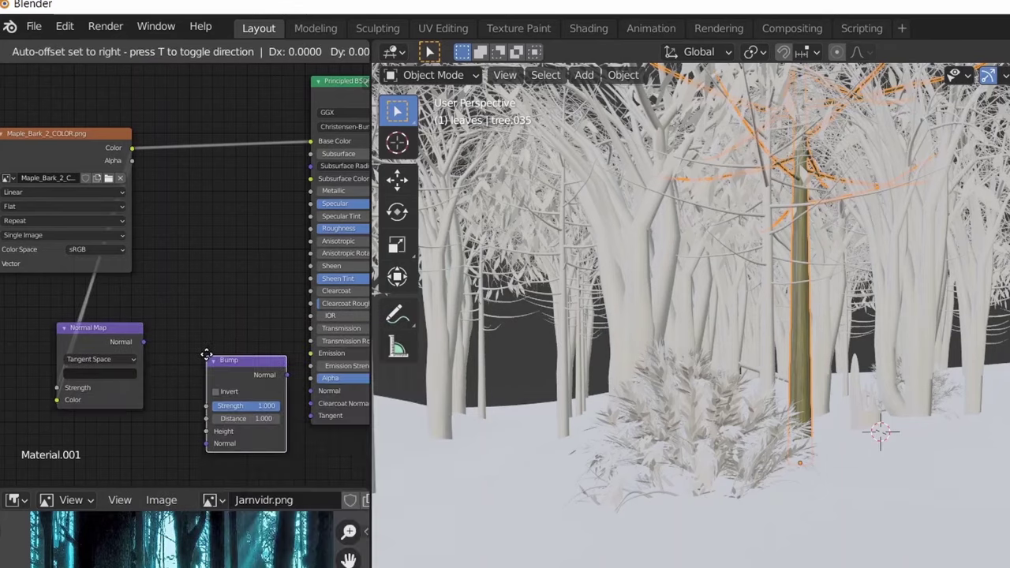
{"action": "left_click", "coordinate": [190, 347]}
{"action": "left_click_drag", "start_coordinate": [142, 342], "coordinate": [178, 409]}
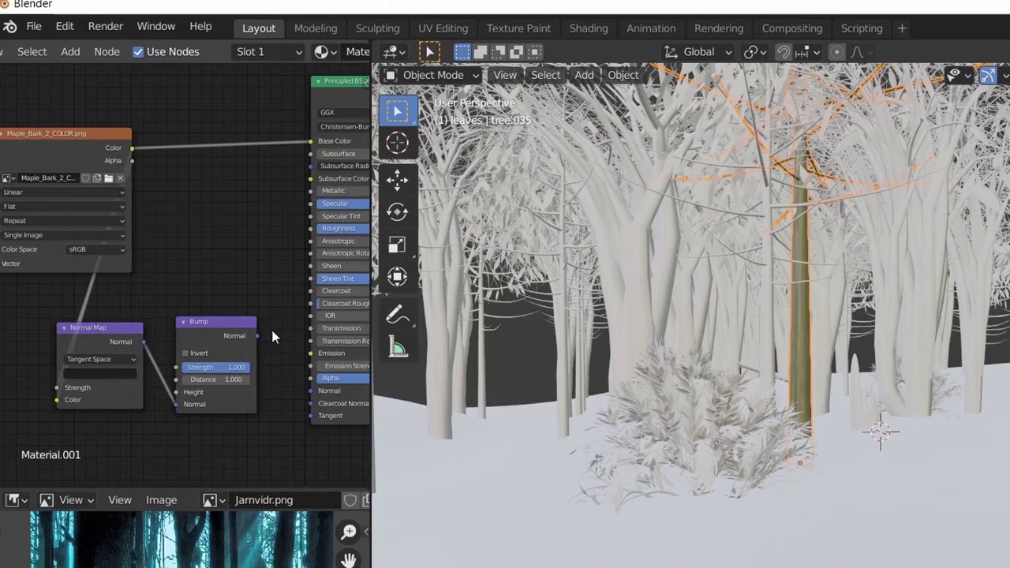
{"action": "left_click_drag", "start_coordinate": [123, 142], "coordinate": [160, 215]}
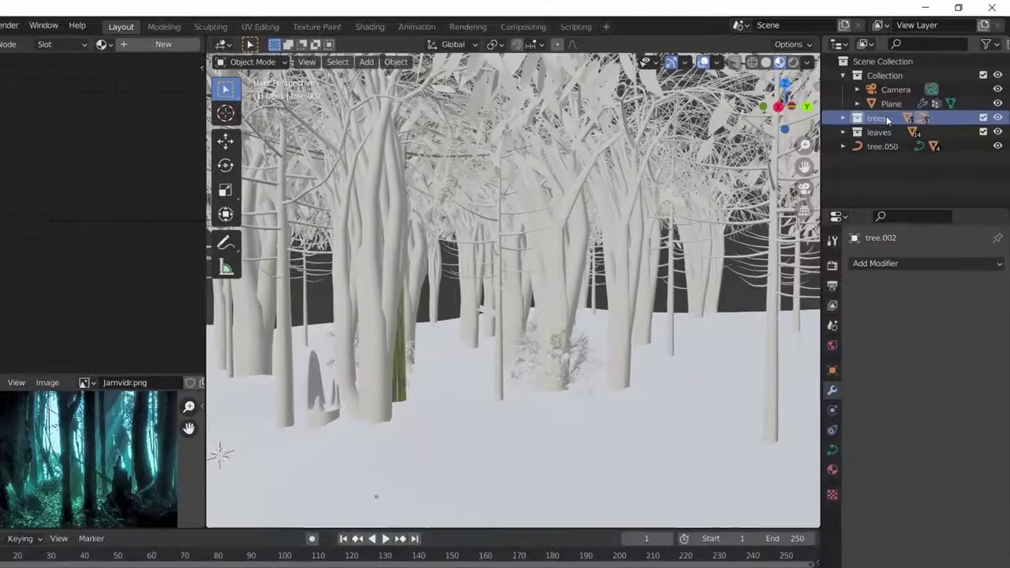
Step: Select every object in the trees collection and link the bark material to all of them
{"action": "right_click", "coordinate": [865, 144]}
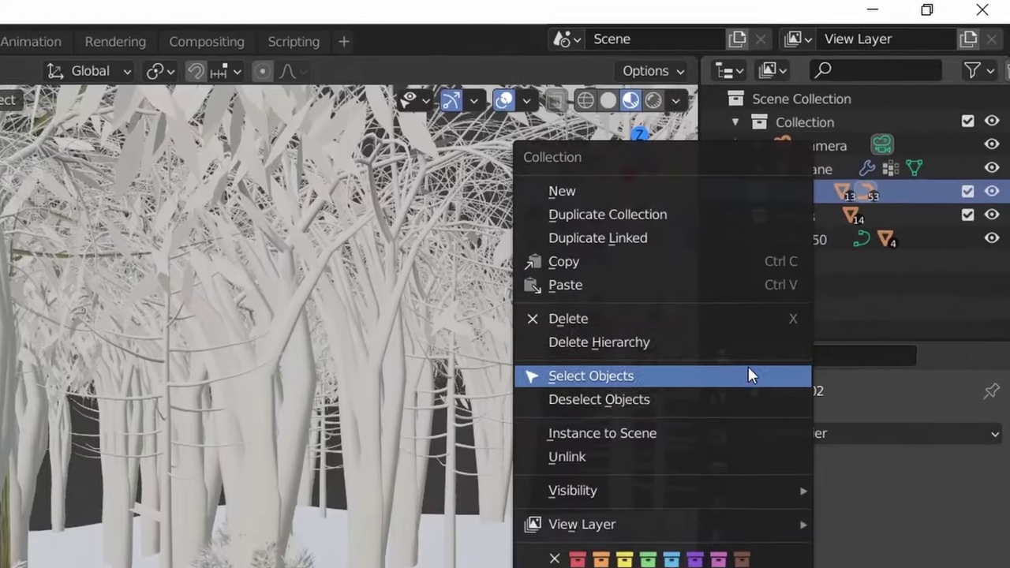
{"action": "left_click", "coordinate": [748, 368]}
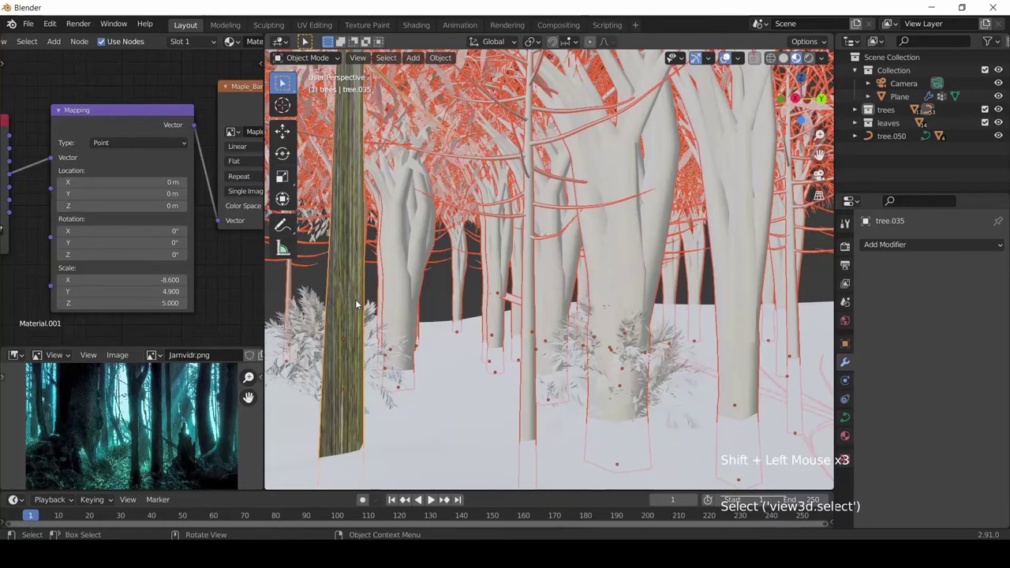
{"action": "key", "text": "ctrl+l"}
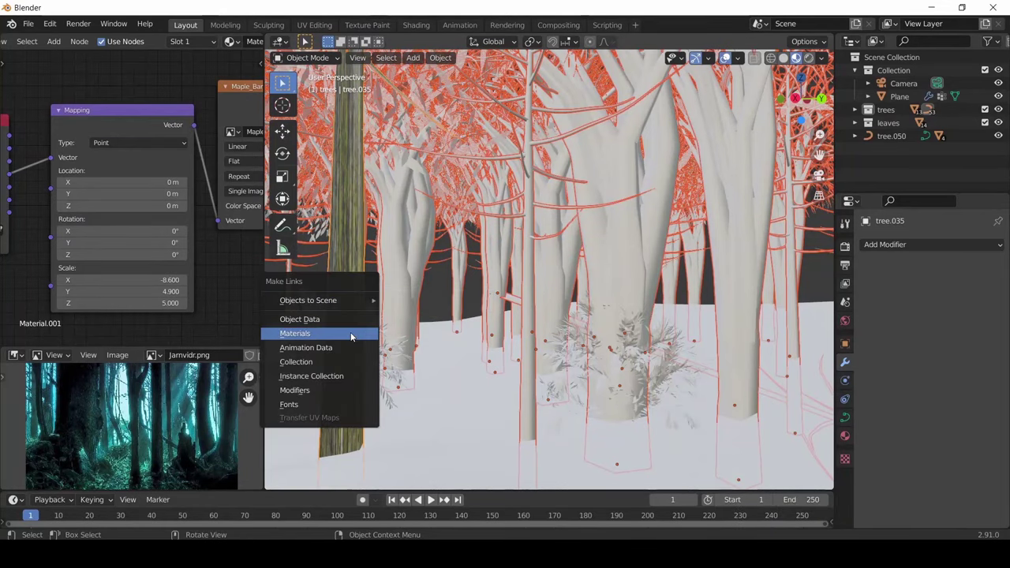
{"action": "key", "text": "Return"}
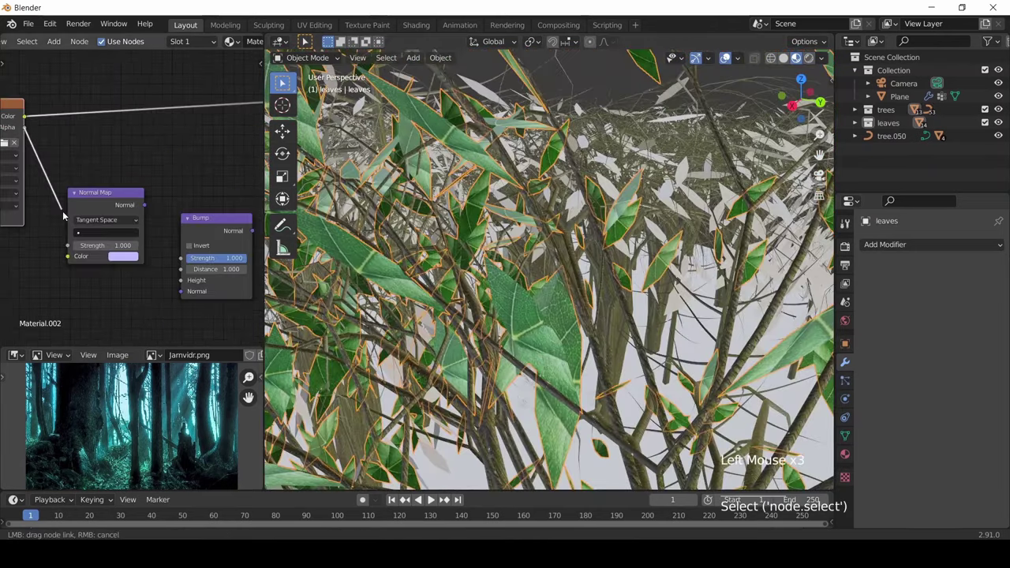
Step: Connect the leaf image to its Normal Map and share the leaf material across all leaves
{"action": "left_click_drag", "start_coordinate": [24, 116], "coordinate": [49, 210]}
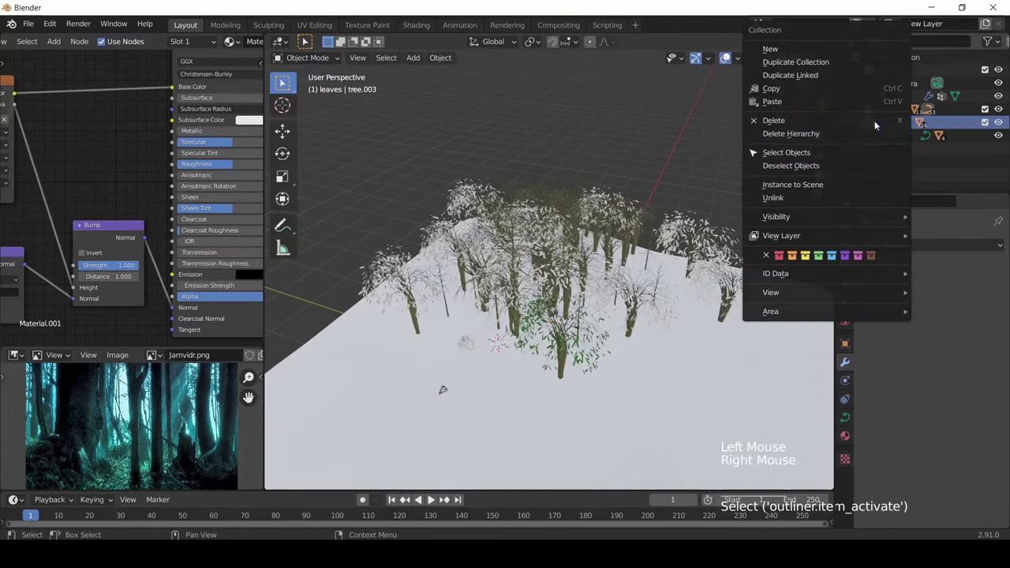
{"action": "key", "text": "ctrl+l"}
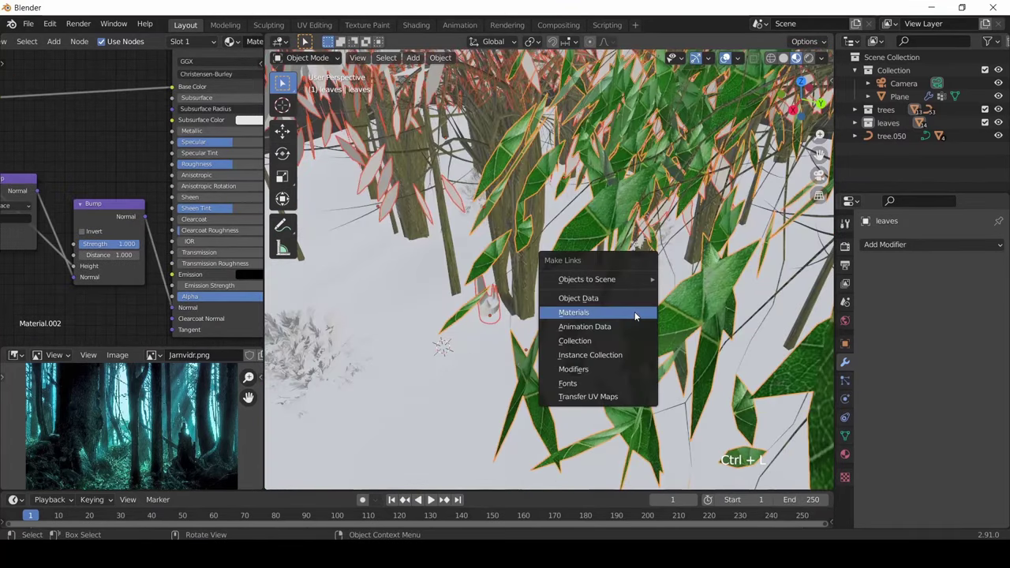
{"action": "left_click", "coordinate": [634, 312]}
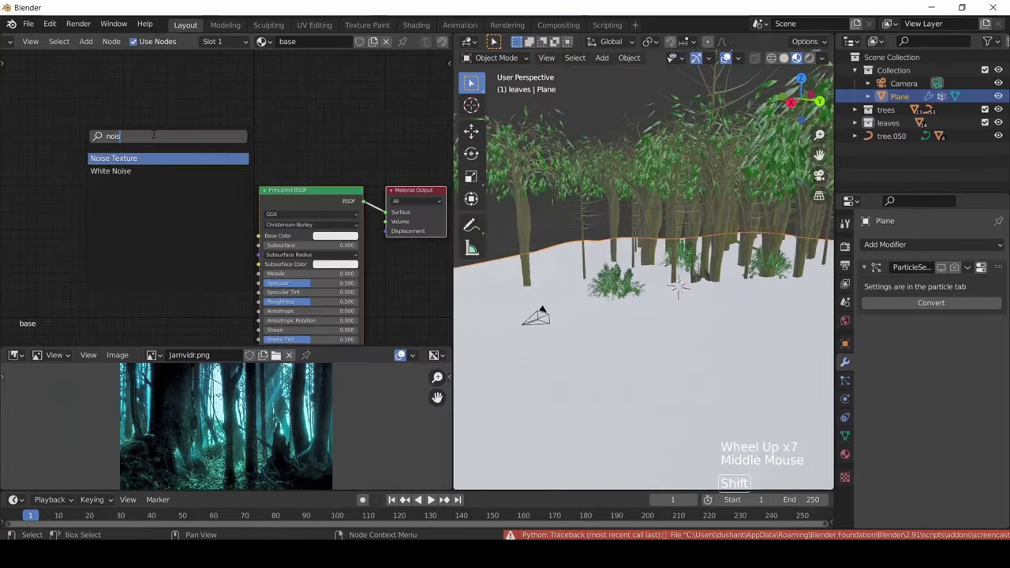
{"action": "key", "text": "Return"}
Step: Add a Noise Texture feeding a high-contrast ColorRamp as the ground's soil mask
{"action": "left_click", "coordinate": [153, 135]}
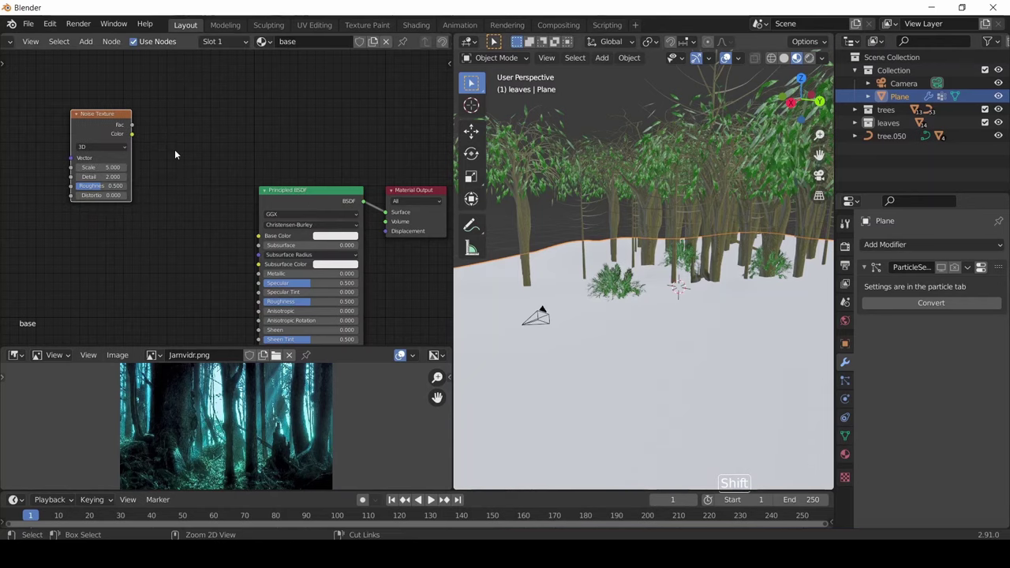
{"action": "middle_click_drag", "start_coordinate": [176, 153], "coordinate": [219, 134]}
{"action": "key", "text": "shift+a"}
{"action": "left_click", "coordinate": [221, 106]}
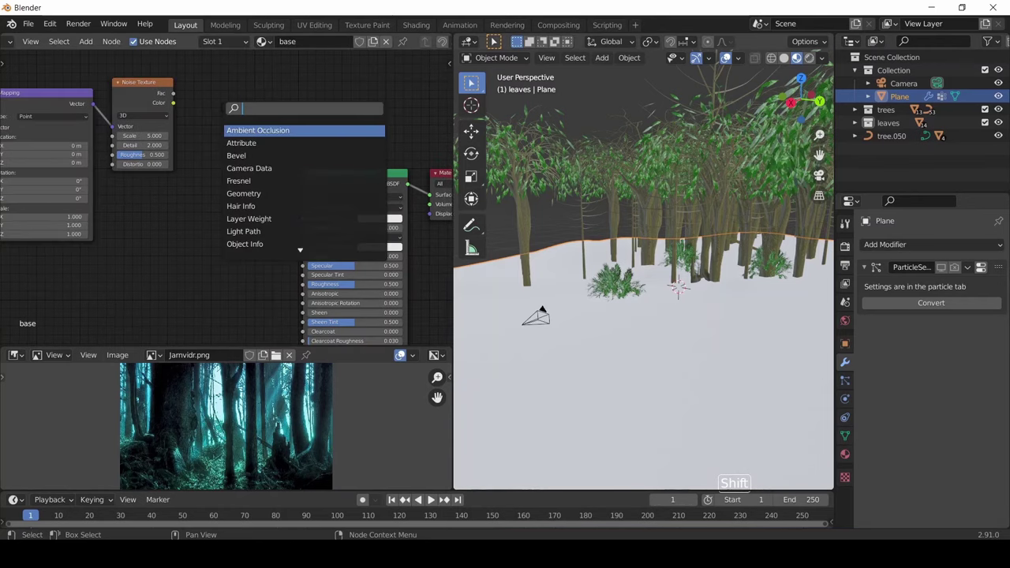
{"action": "type", "text": "colo"}
{"action": "key", "text": "Down"}
{"action": "key", "text": "Return"}
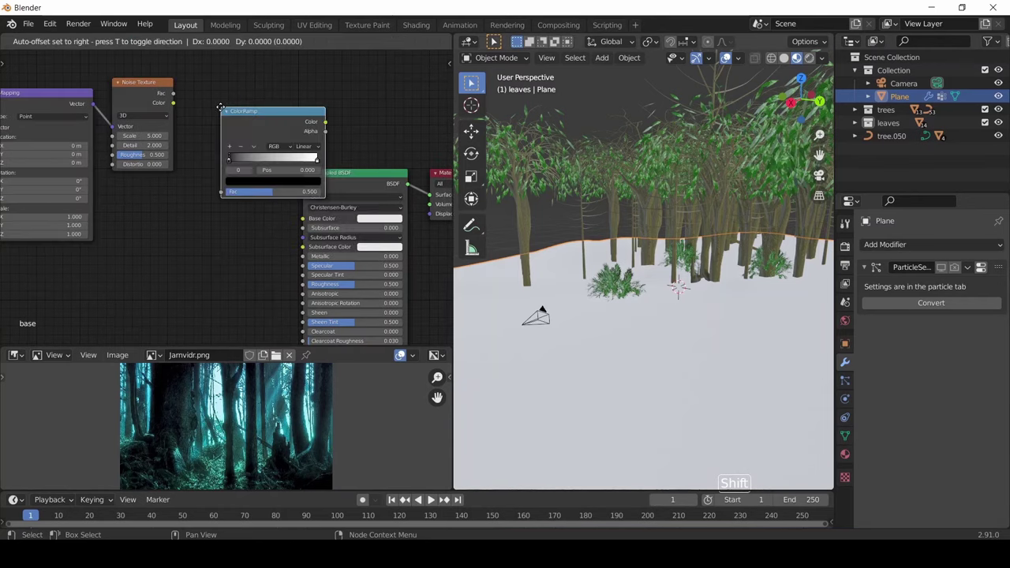
{"action": "left_click", "coordinate": [192, 83]}
{"action": "left_click_drag", "start_coordinate": [173, 93], "coordinate": [191, 166]}
{"action": "left_click_drag", "start_coordinate": [296, 95], "coordinate": [433, 194]}
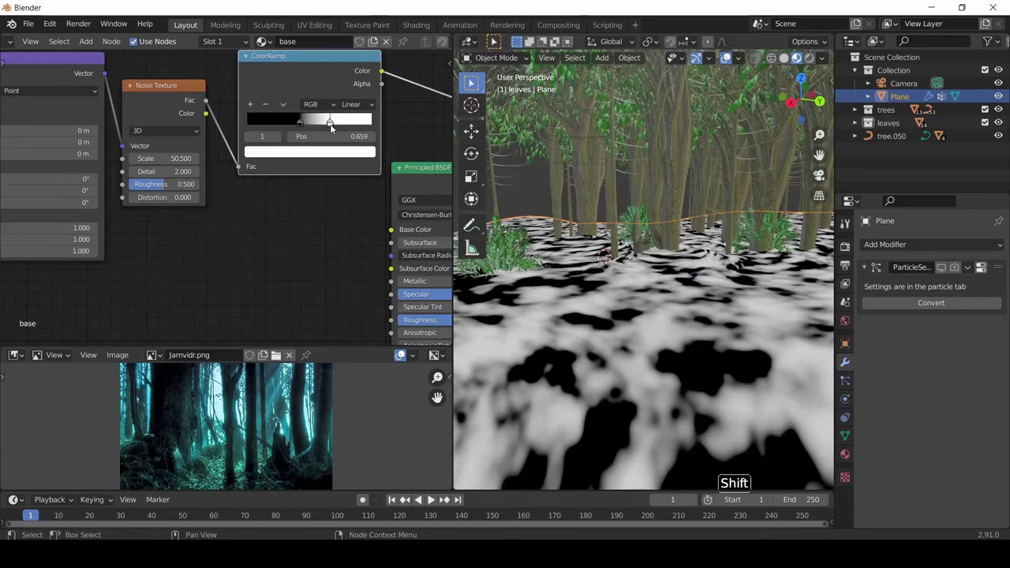
{"action": "left_click_drag", "start_coordinate": [331, 128], "coordinate": [315, 127]}
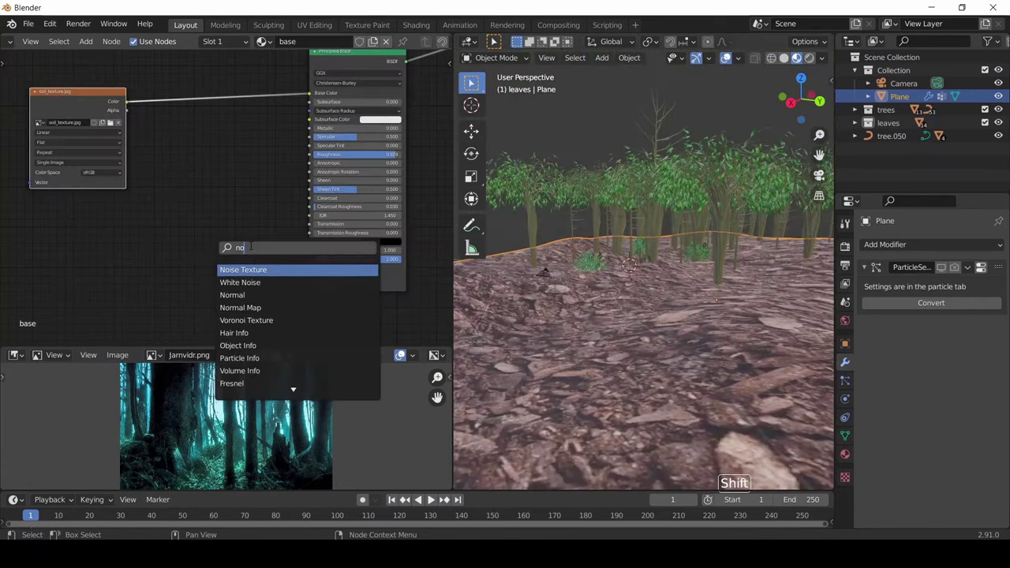
Step: Add Normal Map and Bump nodes for the soil and place a duplicated soil node set below
{"action": "key", "text": "Down"}
{"action": "key", "text": "Down"}
{"action": "key", "text": "Down"}
{"action": "key", "text": "Return"}
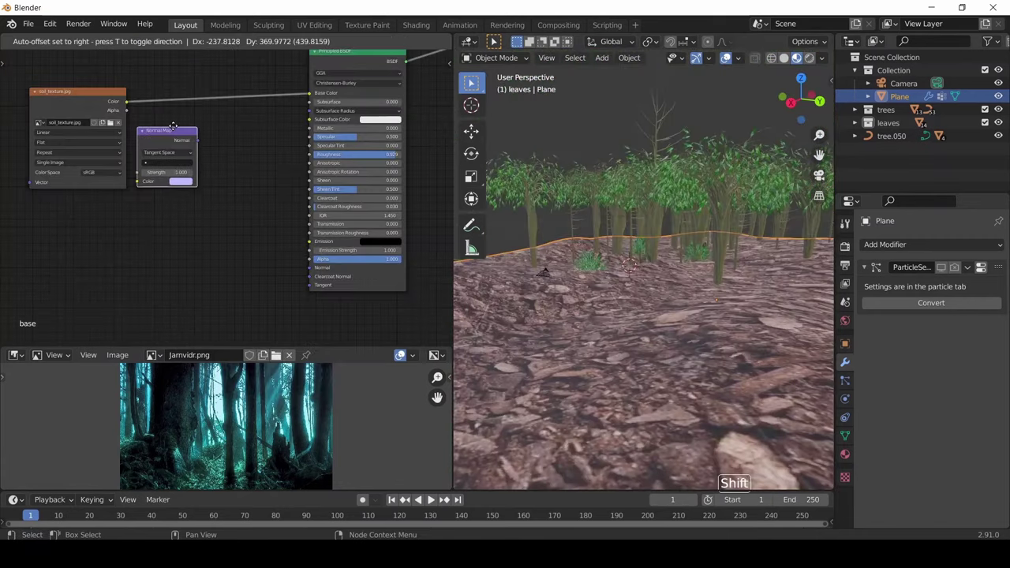
{"action": "left_click", "coordinate": [175, 157]}
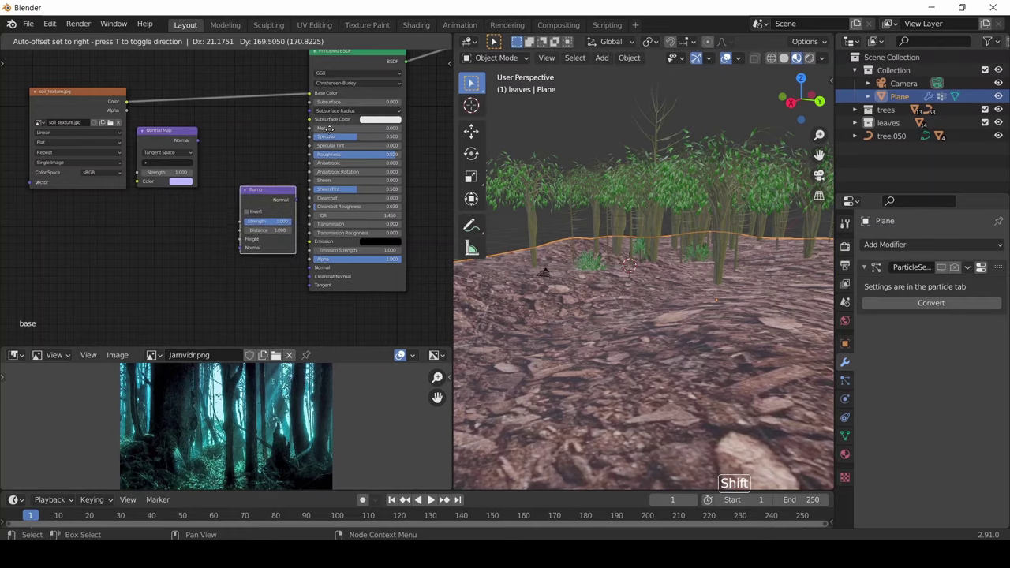
{"action": "left_click", "coordinate": [329, 128]}
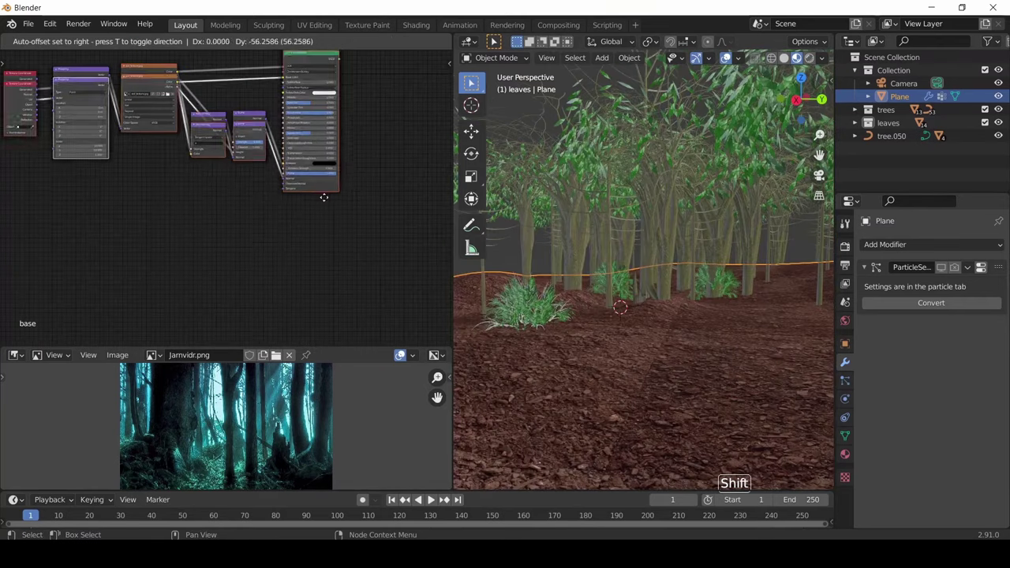
{"action": "left_click", "coordinate": [300, 315]}
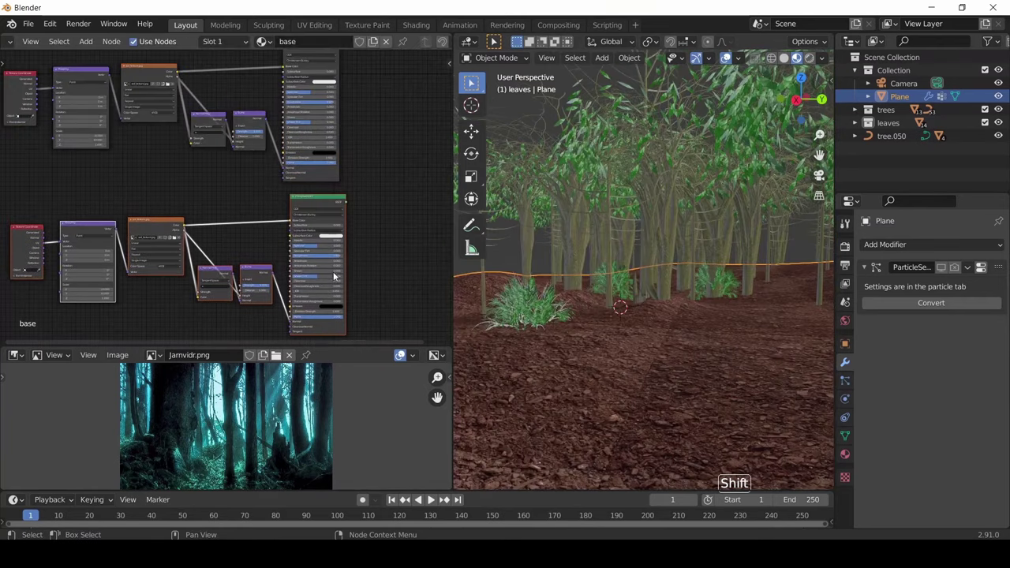
{"action": "middle_click_drag", "start_coordinate": [194, 261], "coordinate": [224, 192]}
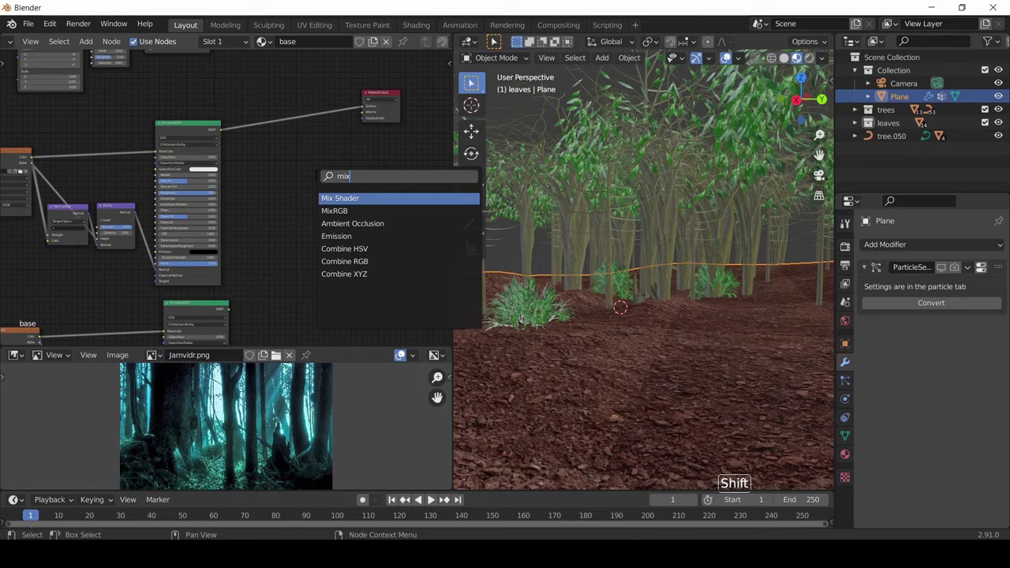
Step: Blend both soil shaders through a Mix Shader whose factor is driven by the ColorRamp
{"action": "key", "text": "Return"}
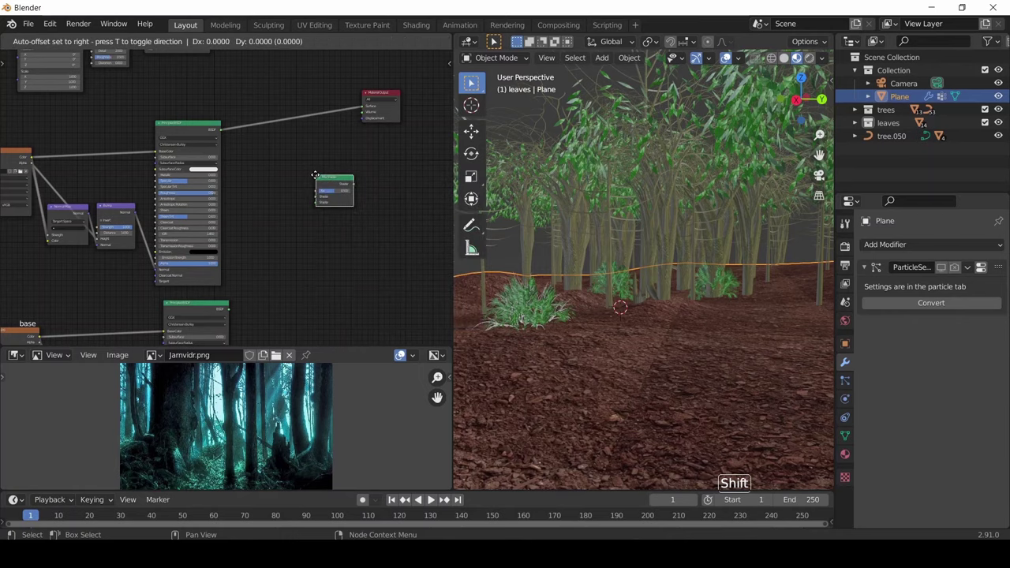
{"action": "left_click", "coordinate": [297, 116]}
{"action": "left_click_drag", "start_coordinate": [229, 310], "coordinate": [297, 141]}
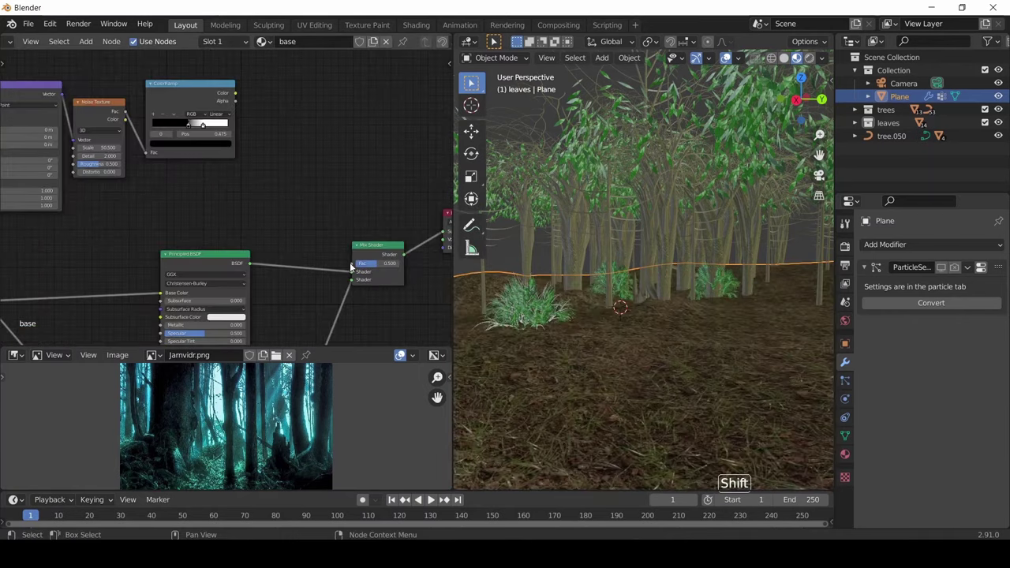
{"action": "left_click_drag", "start_coordinate": [349, 262], "coordinate": [241, 97]}
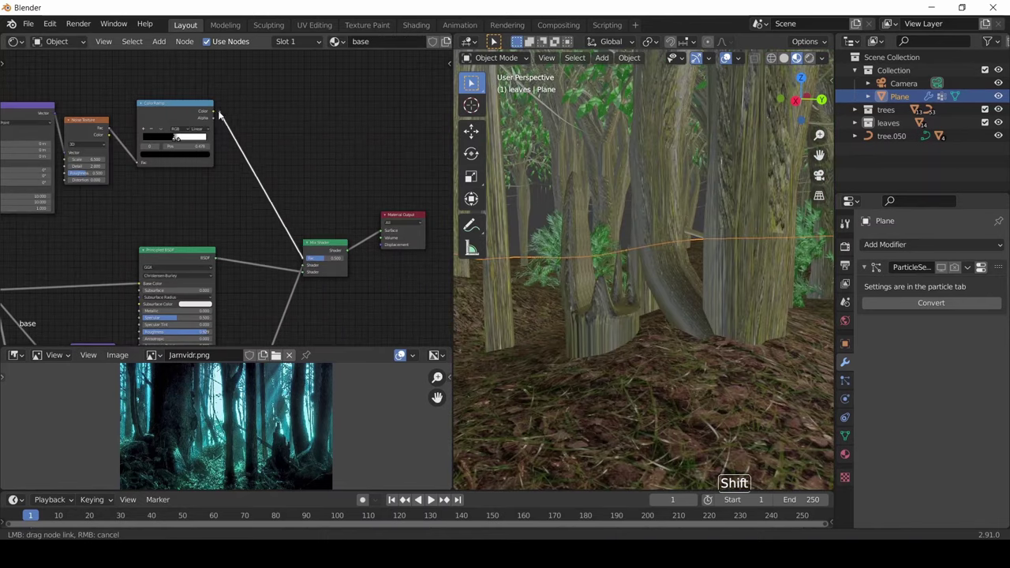
{"action": "left_click_drag", "start_coordinate": [216, 115], "coordinate": [213, 112]}
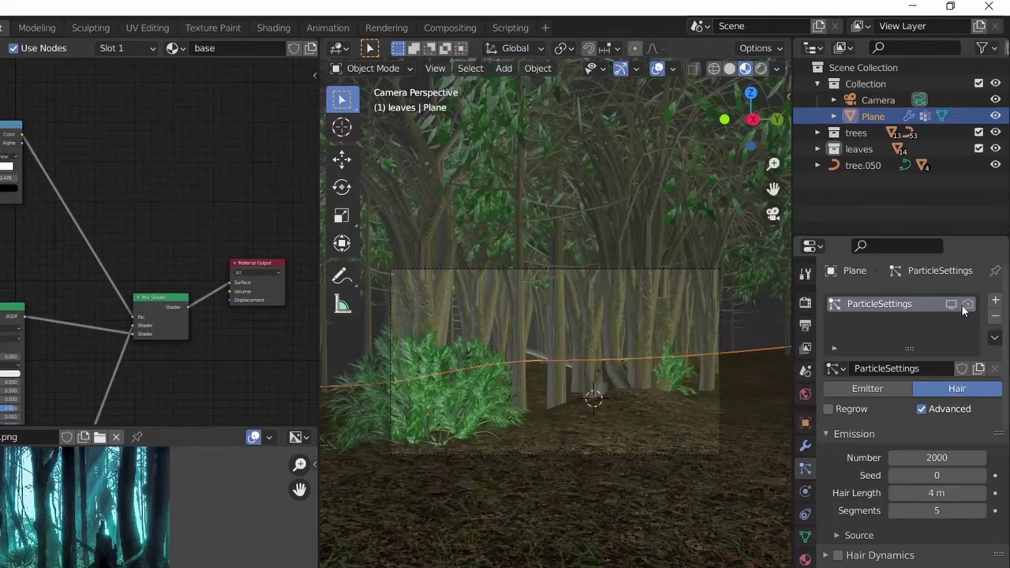
Step: Show the ground's hair particles and convert them into real objects
{"action": "left_click", "coordinate": [967, 305]}
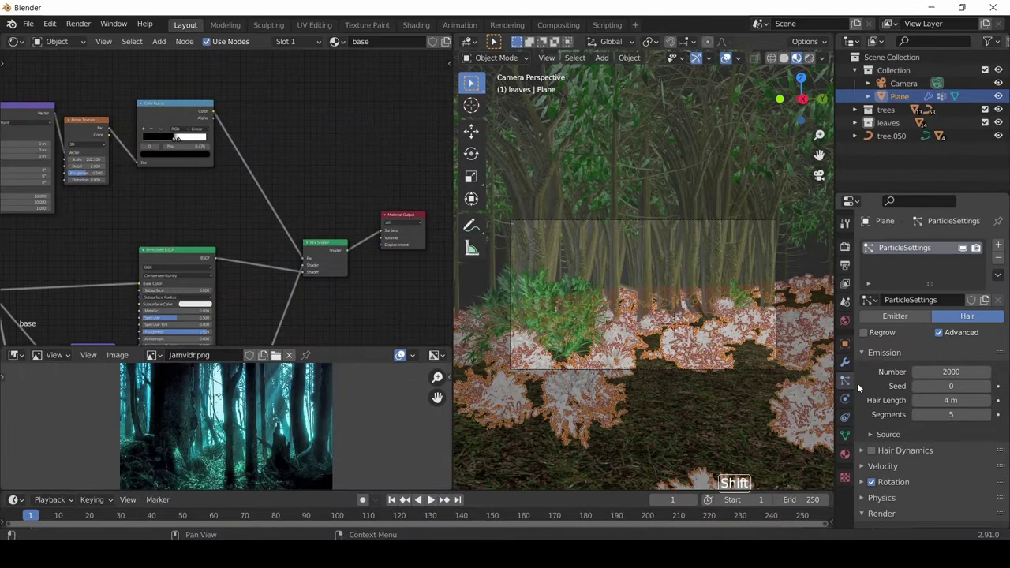
{"action": "left_click", "coordinate": [806, 446]}
{"action": "left_click", "coordinate": [931, 305]}
Step: Move the converted objects into a new 'grass' collection and select all of them
{"action": "key", "text": "m"}
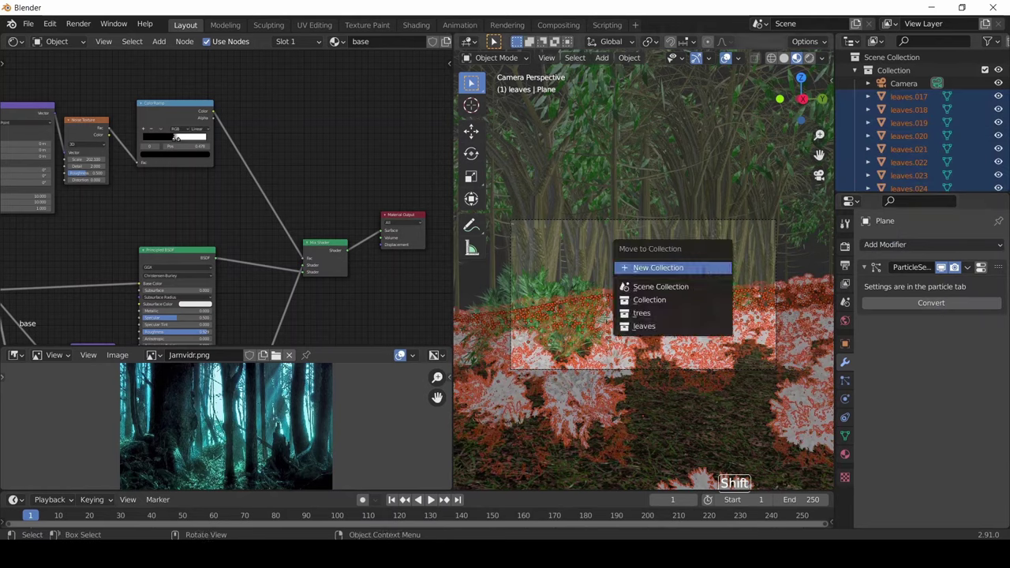
{"action": "left_click", "coordinate": [723, 268]}
{"action": "key", "text": "Return"}
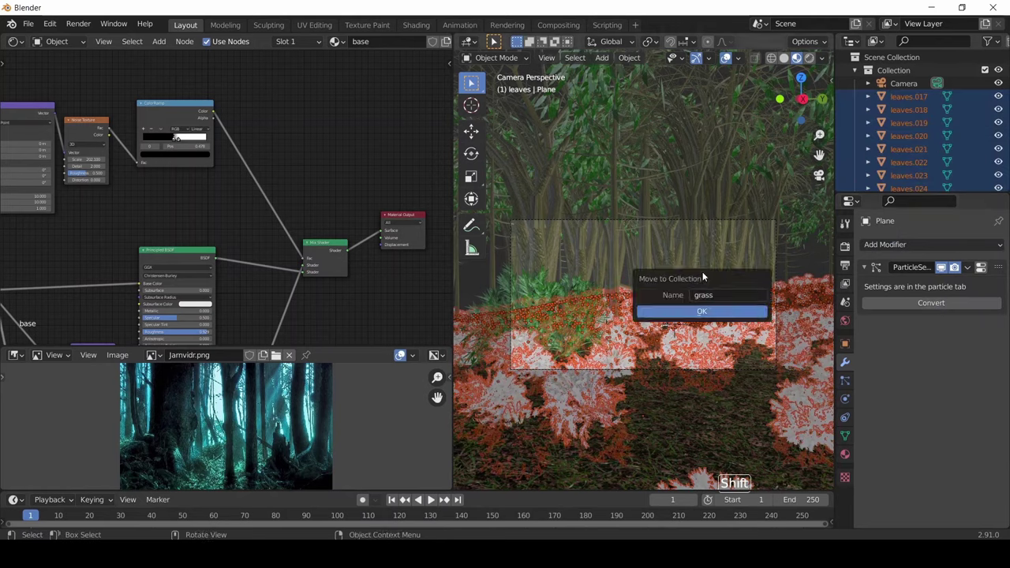
{"action": "key", "text": "Return"}
{"action": "right_click", "coordinate": [873, 144]}
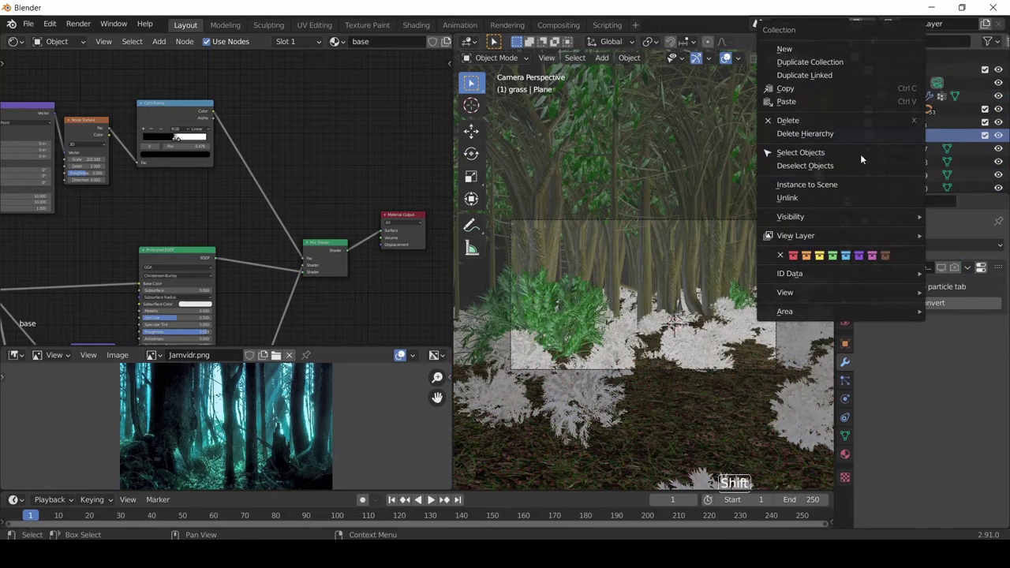
{"action": "left_click", "coordinate": [800, 153]}
Step: Link the textured grass object's material to all grass objects
{"action": "left_click", "coordinate": [586, 303], "text": "shift"}
{"action": "key", "text": "ctrl+l"}
{"action": "left_click", "coordinate": [586, 303]}
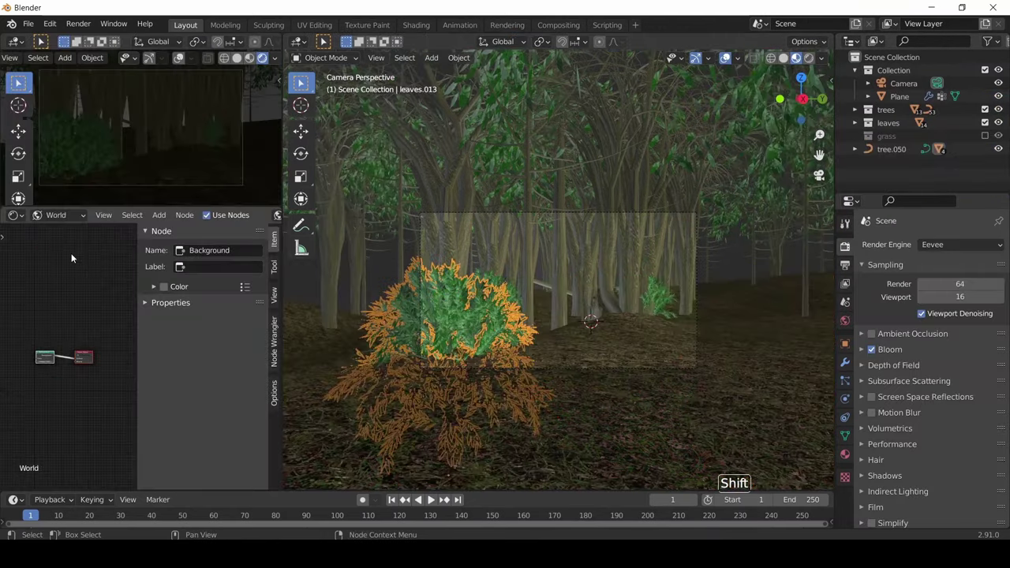
Step: Give the world a blue Volume Scatter fog at density 0.02 and add a Sun lamp
{"action": "key", "text": "shift+a"}
{"action": "double_click", "coordinate": [142, 182]}
{"action": "type", "text": "0."}
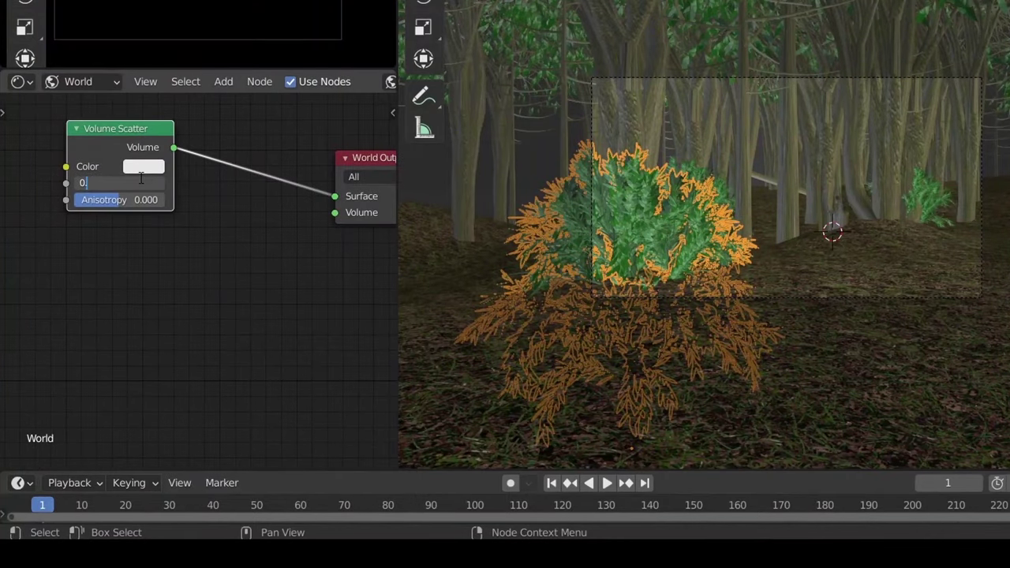
{"action": "type", "text": "02"}
{"action": "key", "text": "Return"}
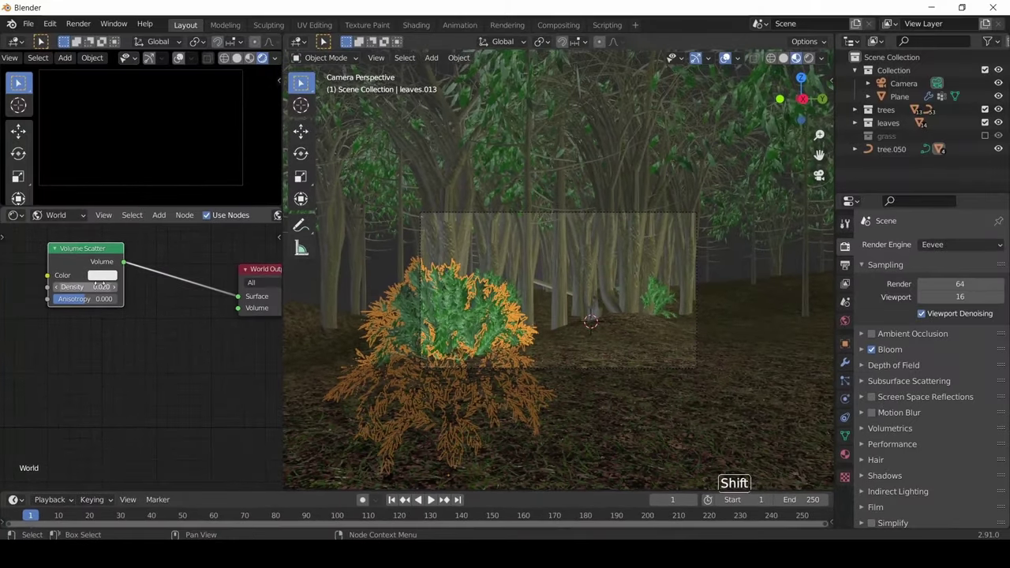
{"action": "left_click", "coordinate": [102, 276]}
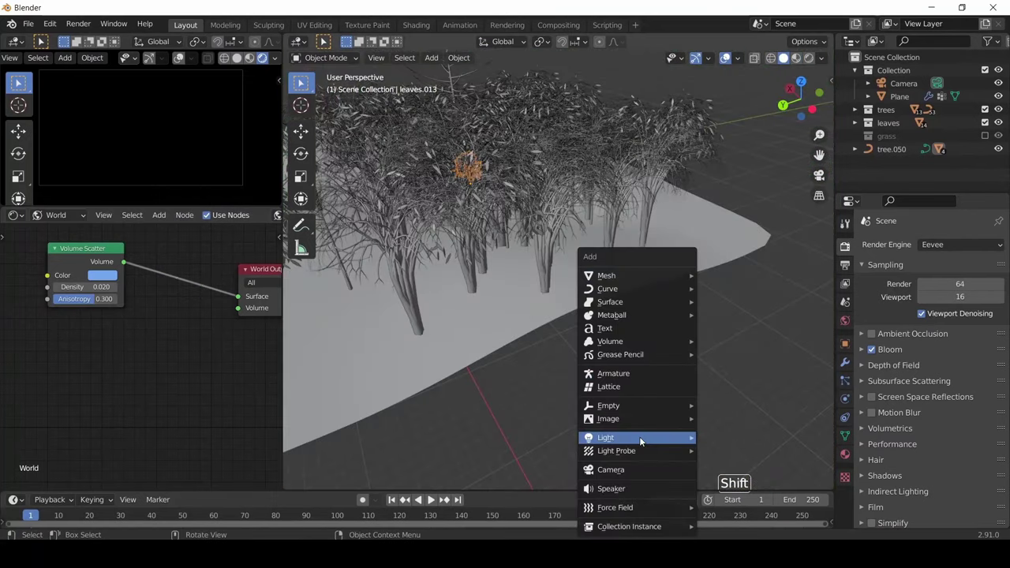
{"action": "mouse_move", "coordinate": [639, 438]}
{"action": "left_click", "coordinate": [719, 452]}
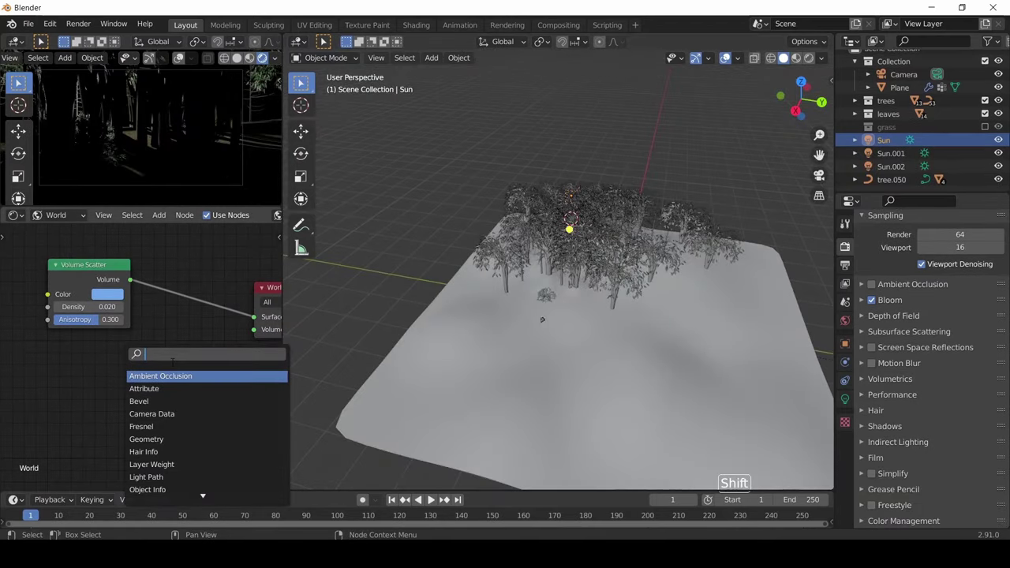
Step: Combine the Volume Scatter and a new Principled Volume through an Add Shader on the world volume
{"action": "type", "text": "volu"}
{"action": "left_click", "coordinate": [172, 390]}
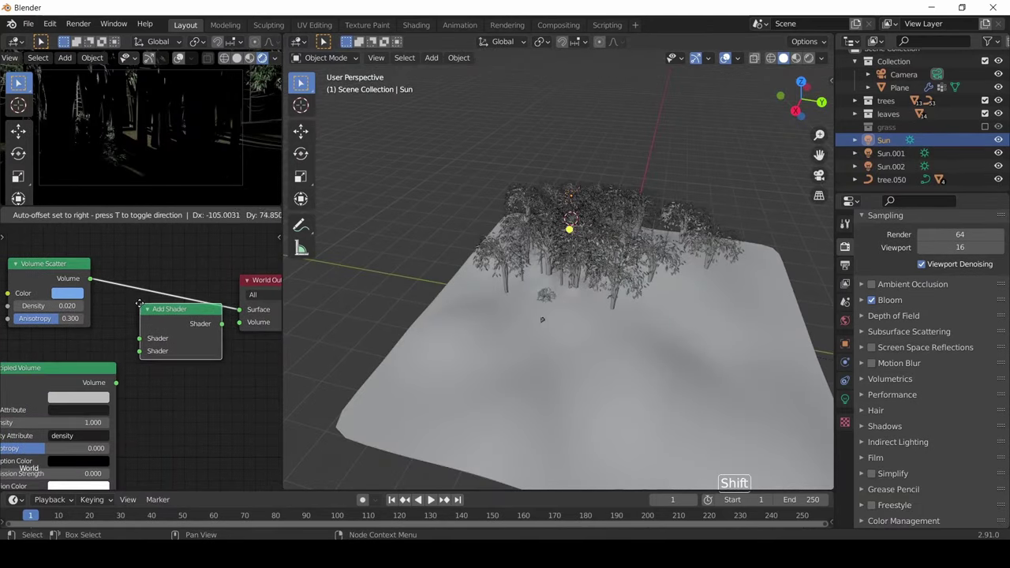
{"action": "left_click", "coordinate": [120, 316]}
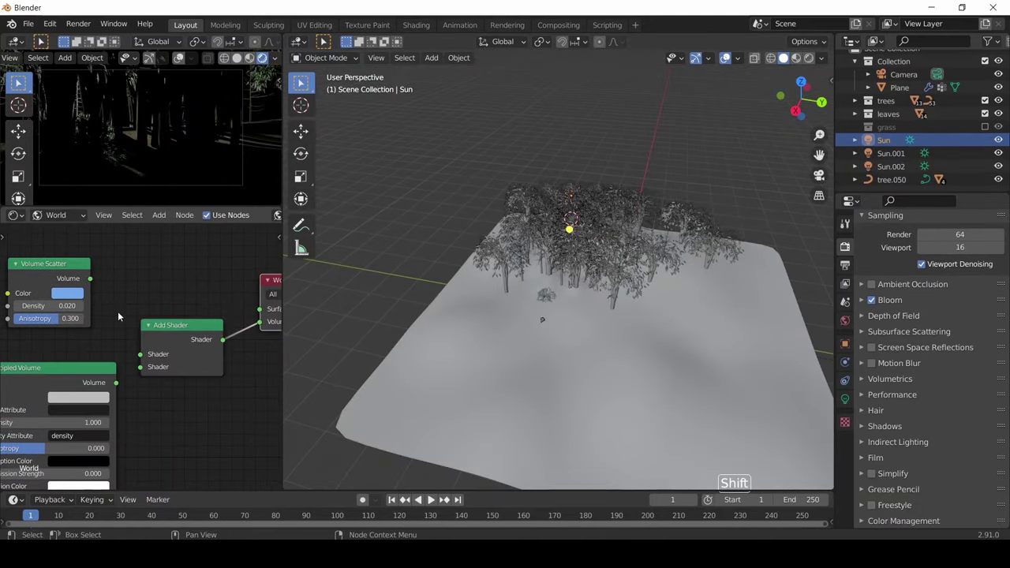
{"action": "left_click_drag", "start_coordinate": [90, 277], "coordinate": [132, 352]}
{"action": "left_click_drag", "start_coordinate": [119, 390], "coordinate": [140, 367]}
Step: Re-enable the grass collection and set Sun.001's colour to light blue
{"action": "left_click", "coordinate": [986, 127]}
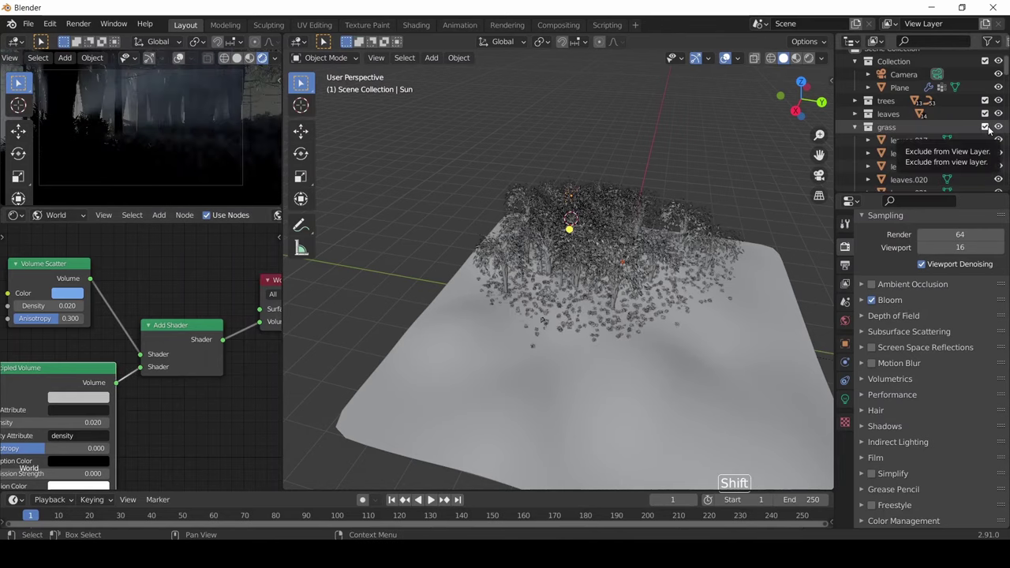
{"action": "left_click", "coordinate": [947, 317]}
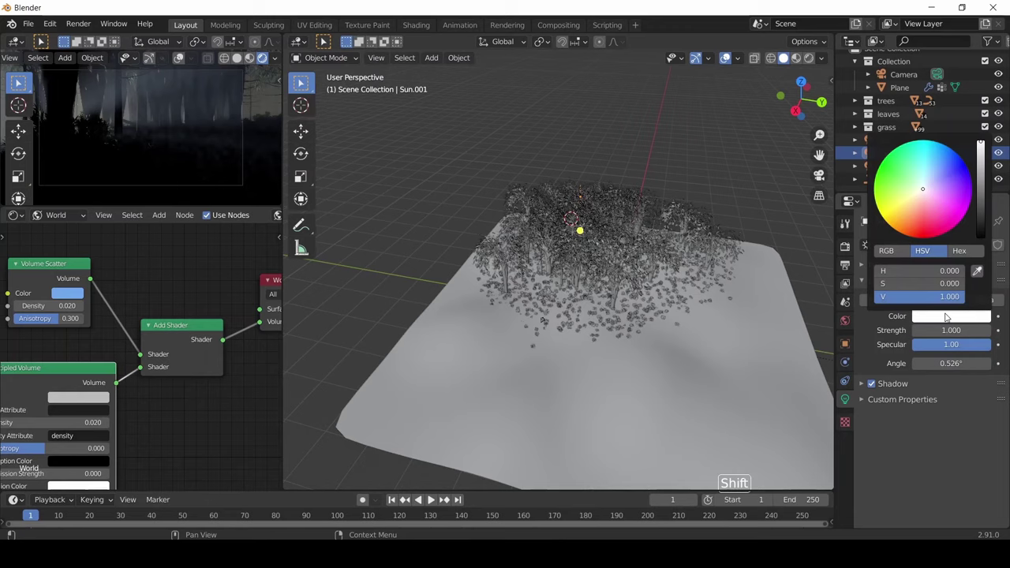
{"action": "left_click", "coordinate": [931, 180]}
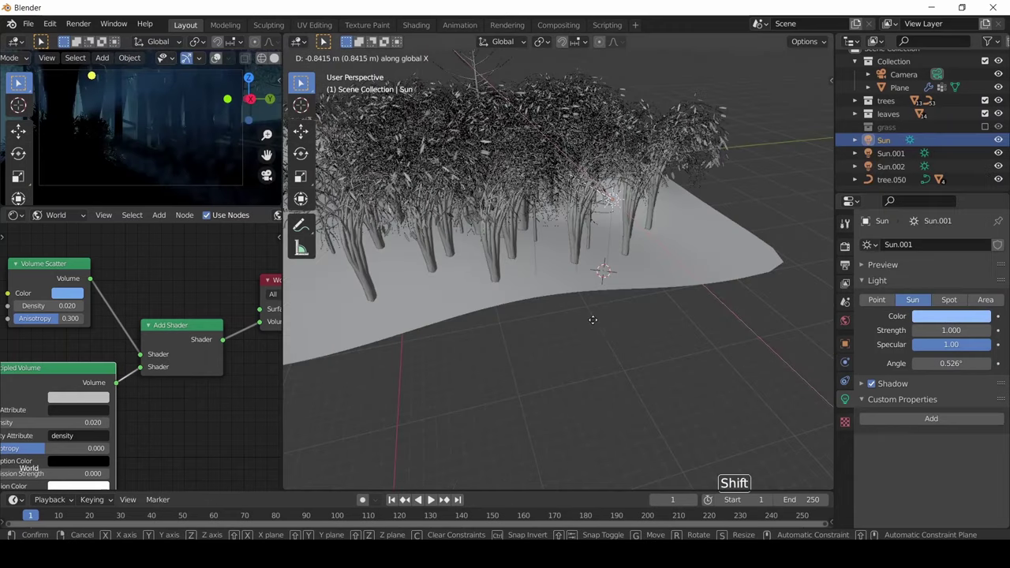